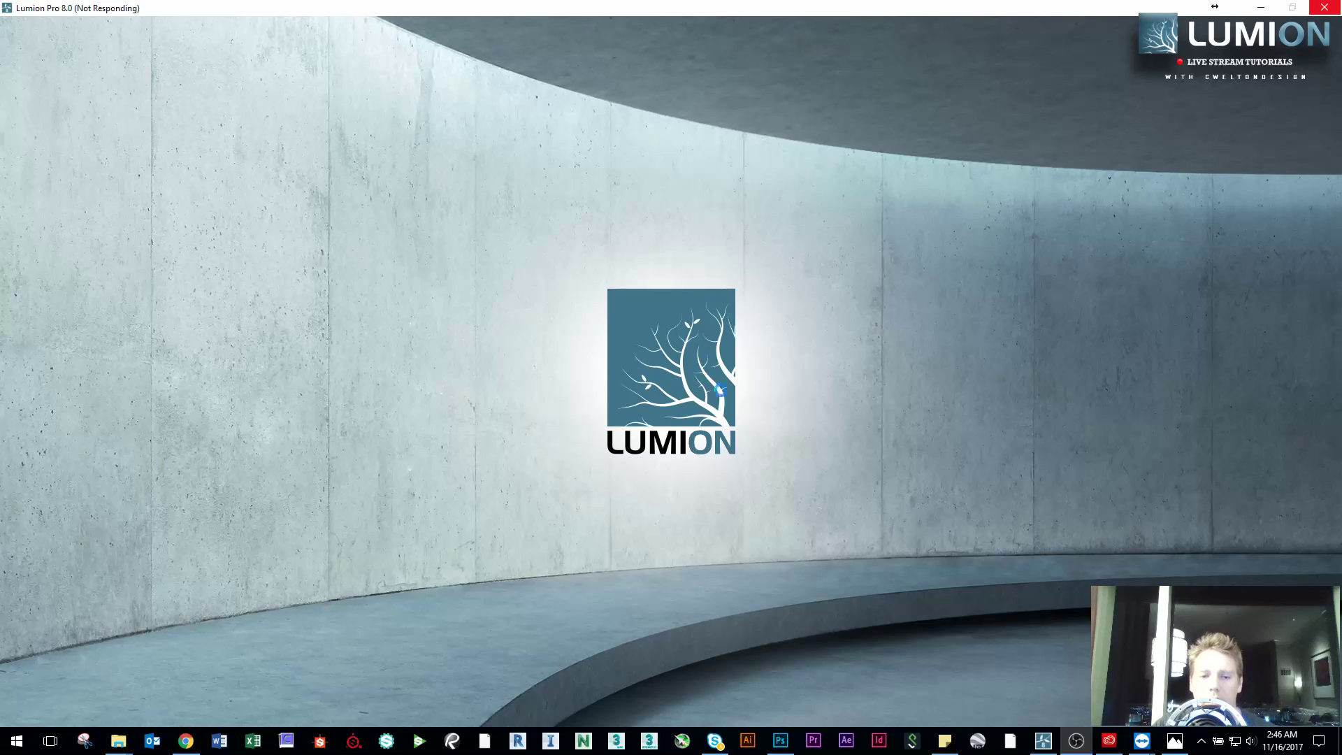
Step: Switch to Chrome and open the What's New page for Lumion 8 from the Lumion website's home page
left_click(185, 740)
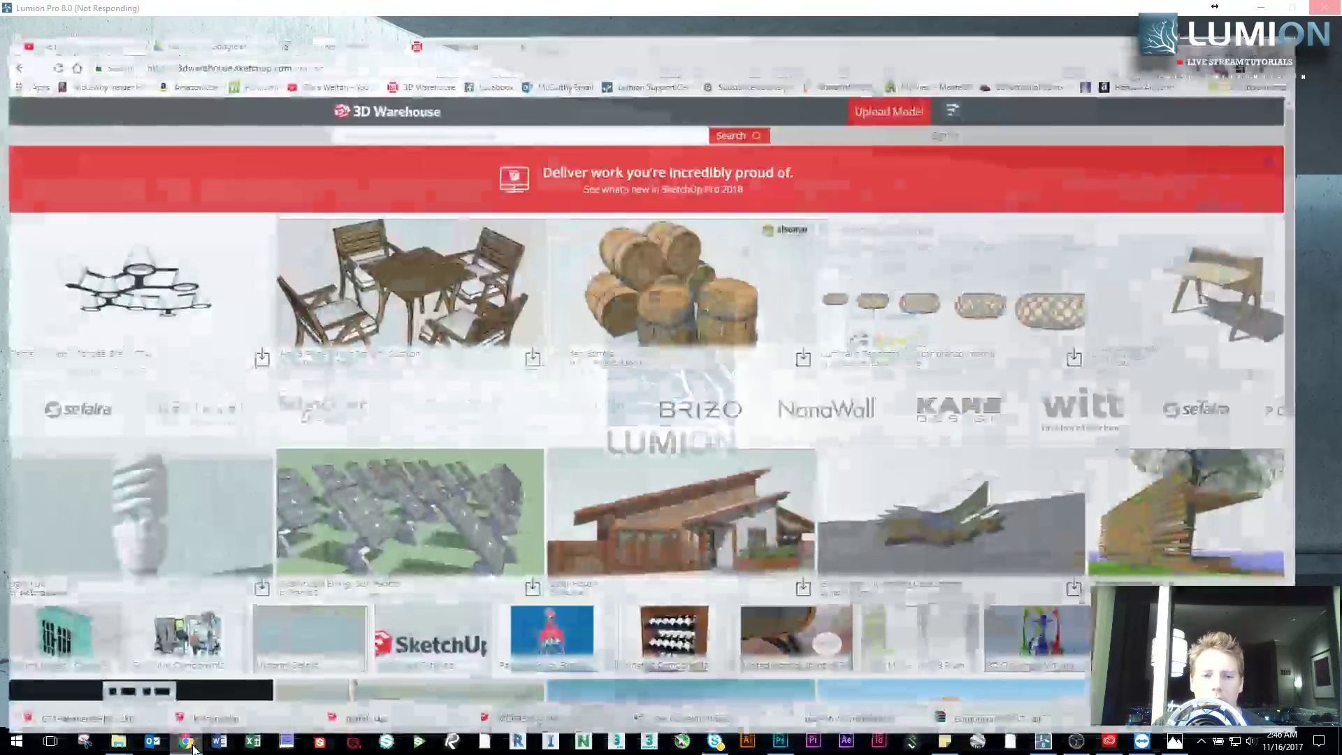
left_click(307, 10)
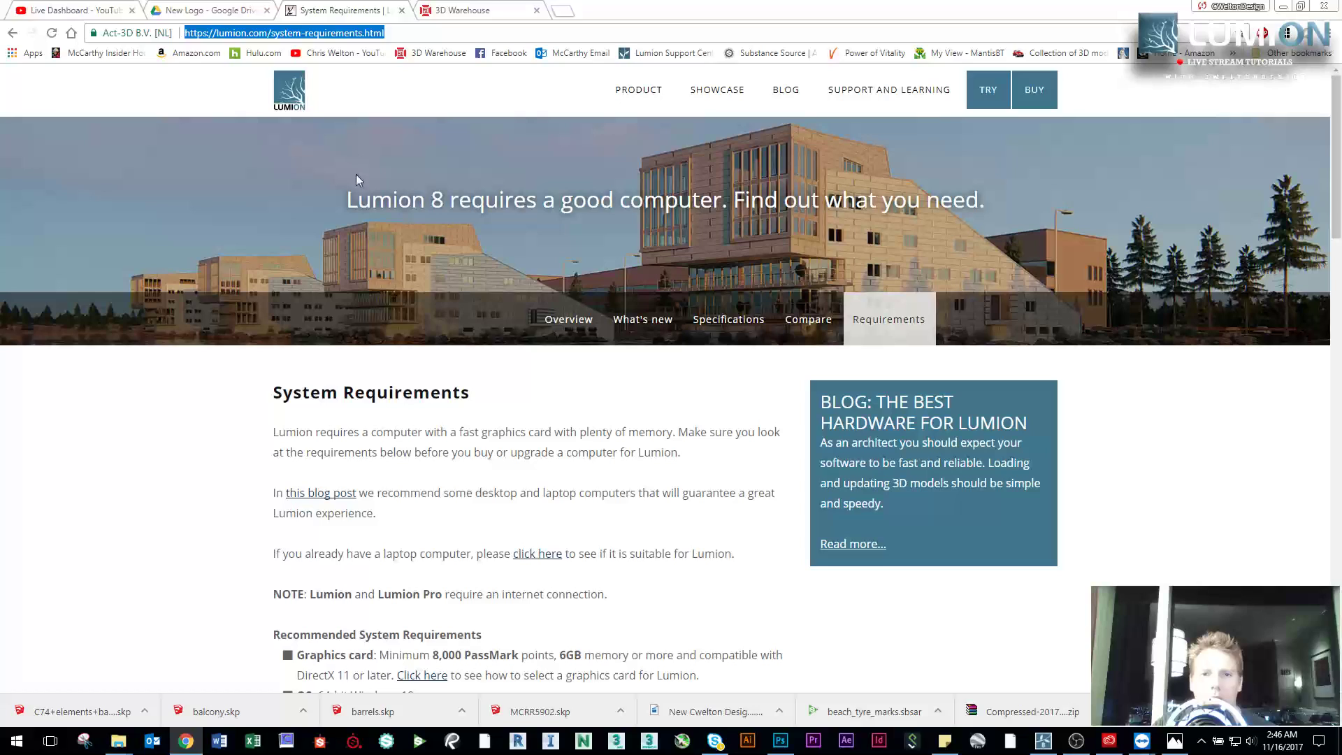
left_click(302, 92)
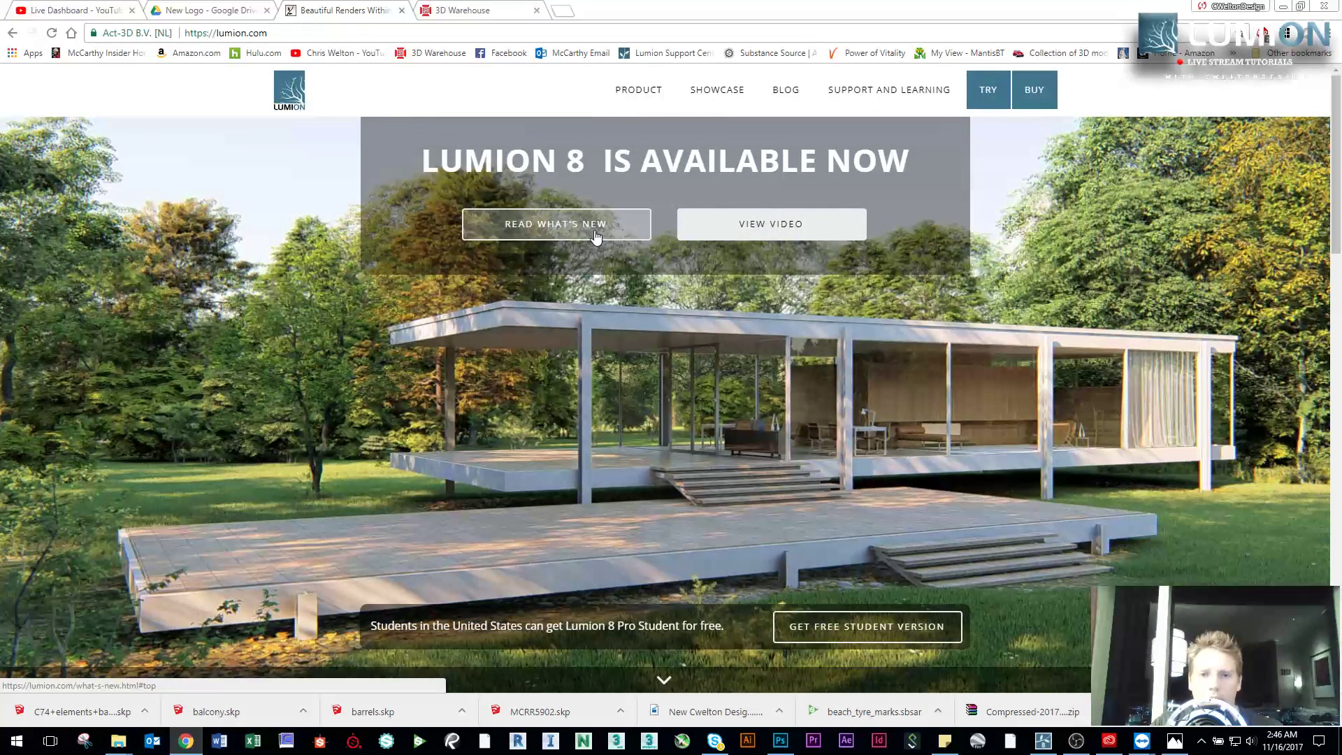
left_click(573, 225)
Step: Read through the Lumion 8 new features down to the object library entry under New output and interface improvements
scroll(225, 269, "down", 15)
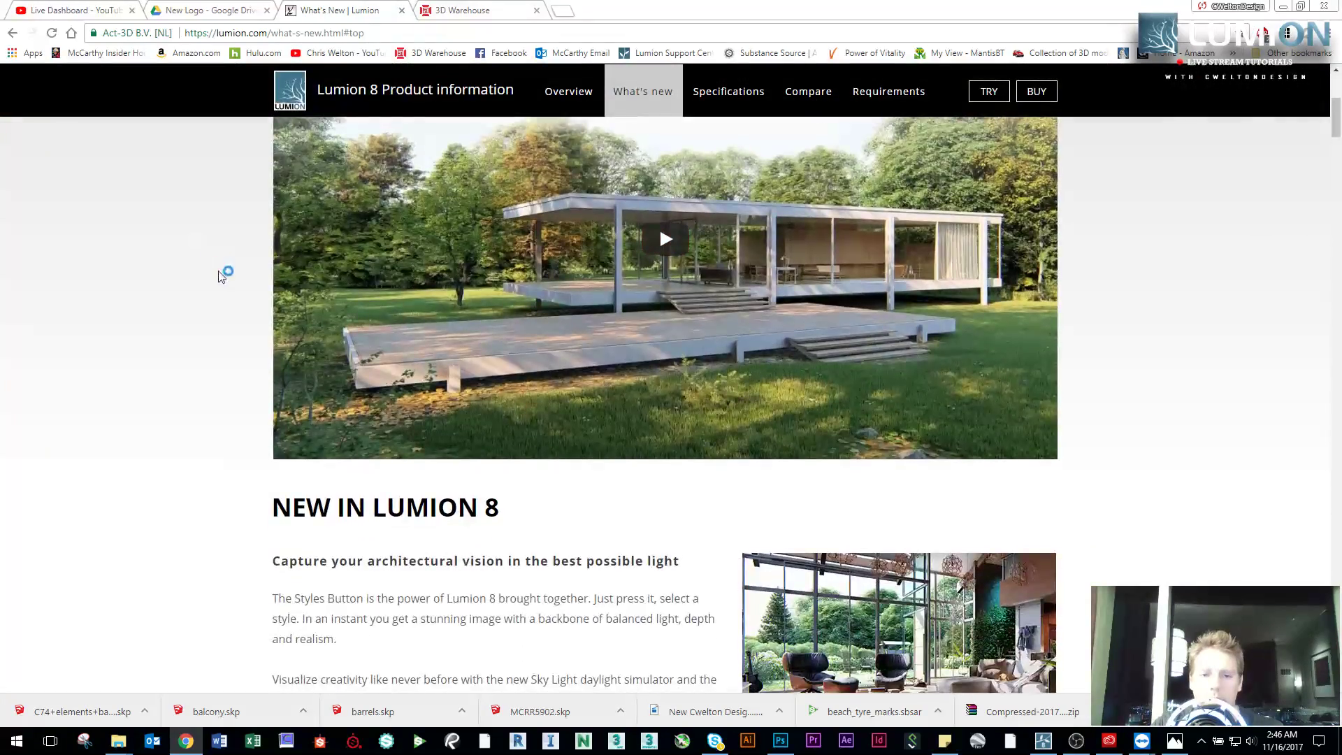
scroll(236, 273, "down", 20)
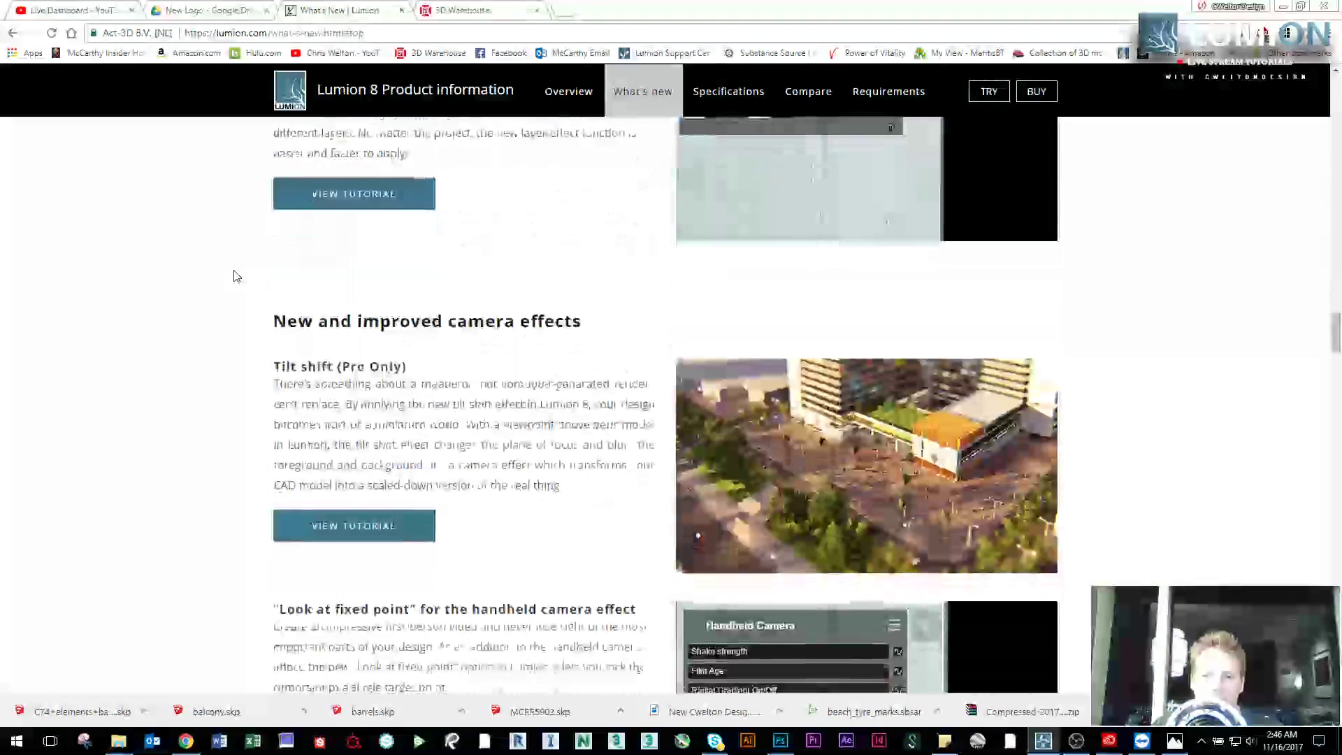
scroll(236, 275, "down", 18)
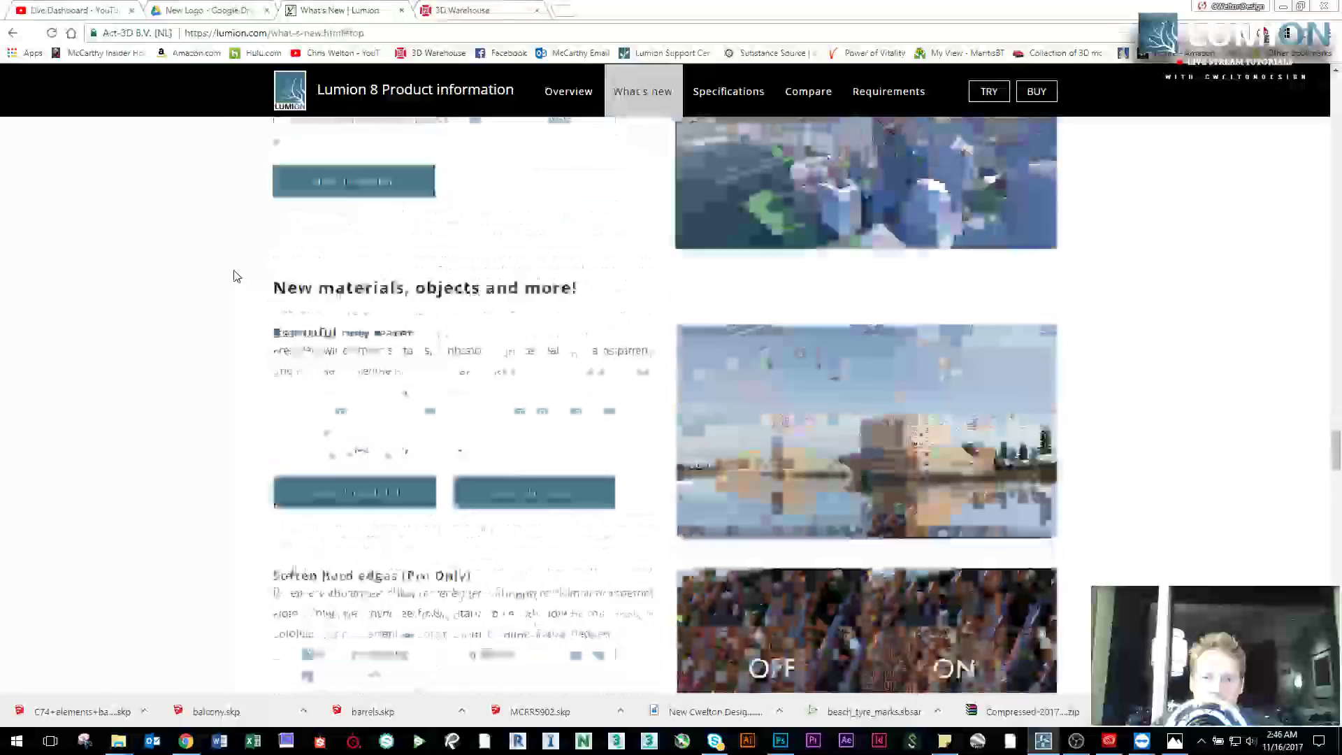
scroll(237, 275, "down", 8)
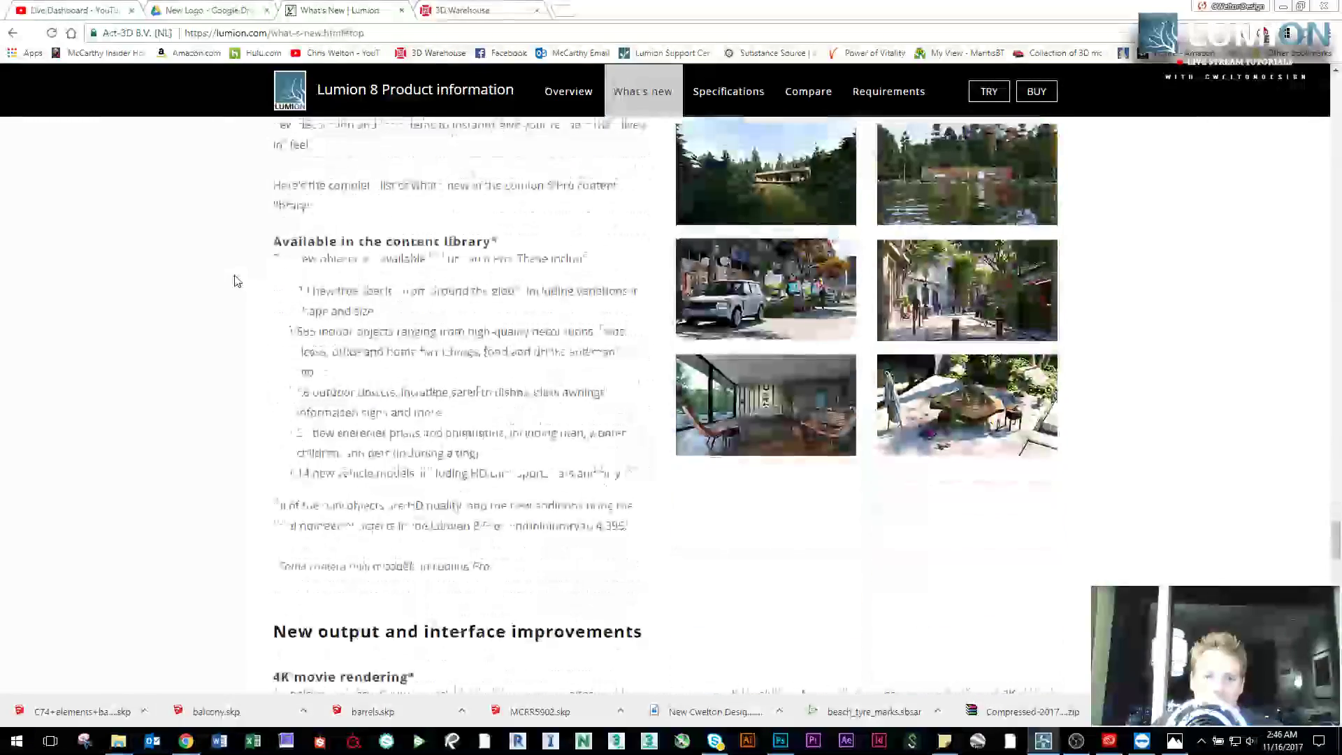
scroll(239, 307, "down", 7)
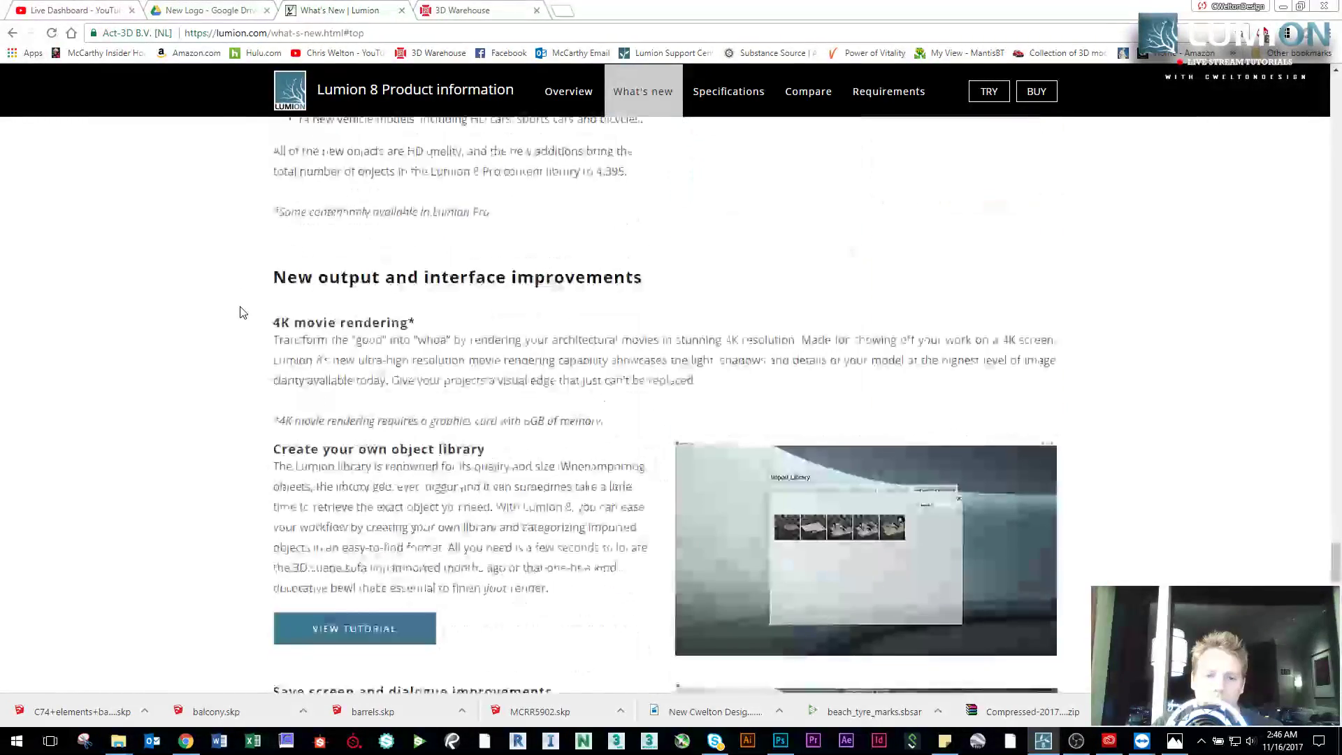
scroll(300, 378, "up", 1)
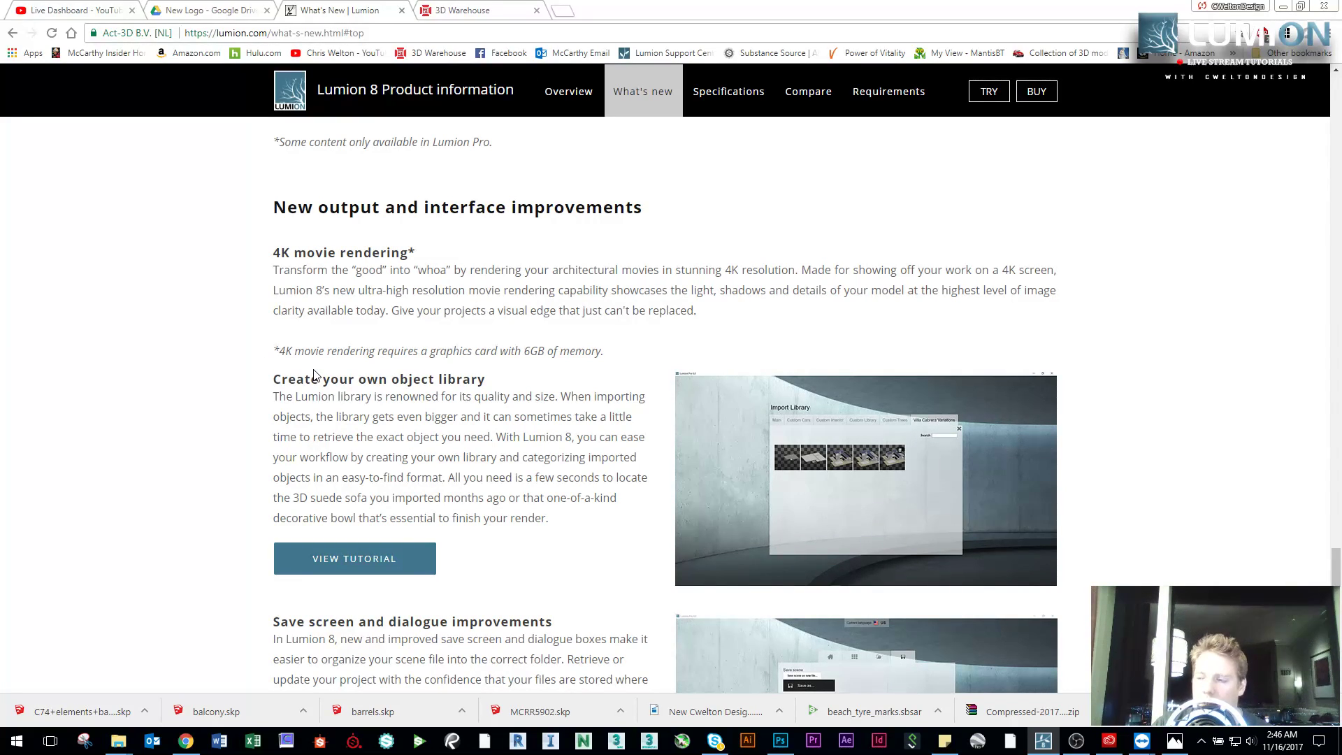
scroll(225, 392, "up", 2)
scroll(394, 466, "down", 2)
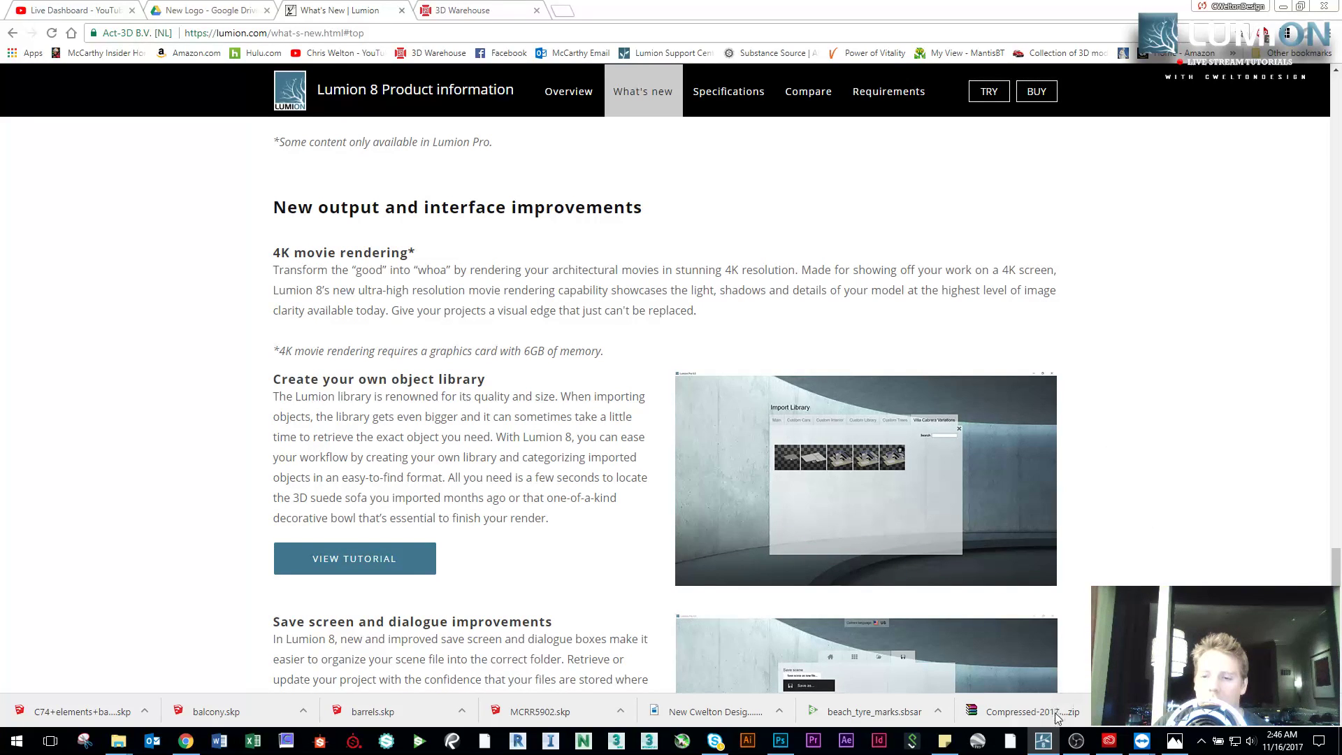
Step: Switch back to Lumion and start a new scene with a flat grass landscape
left_click(1042, 739)
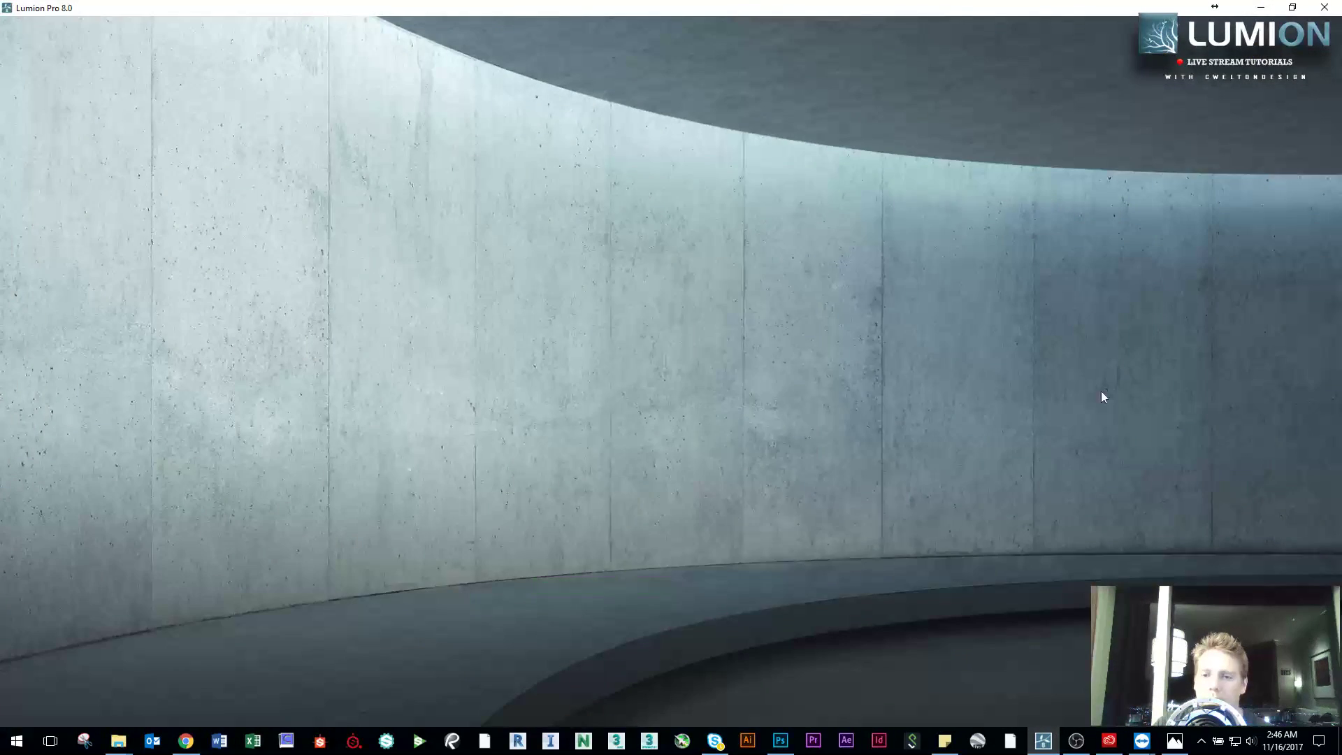
left_click(641, 137)
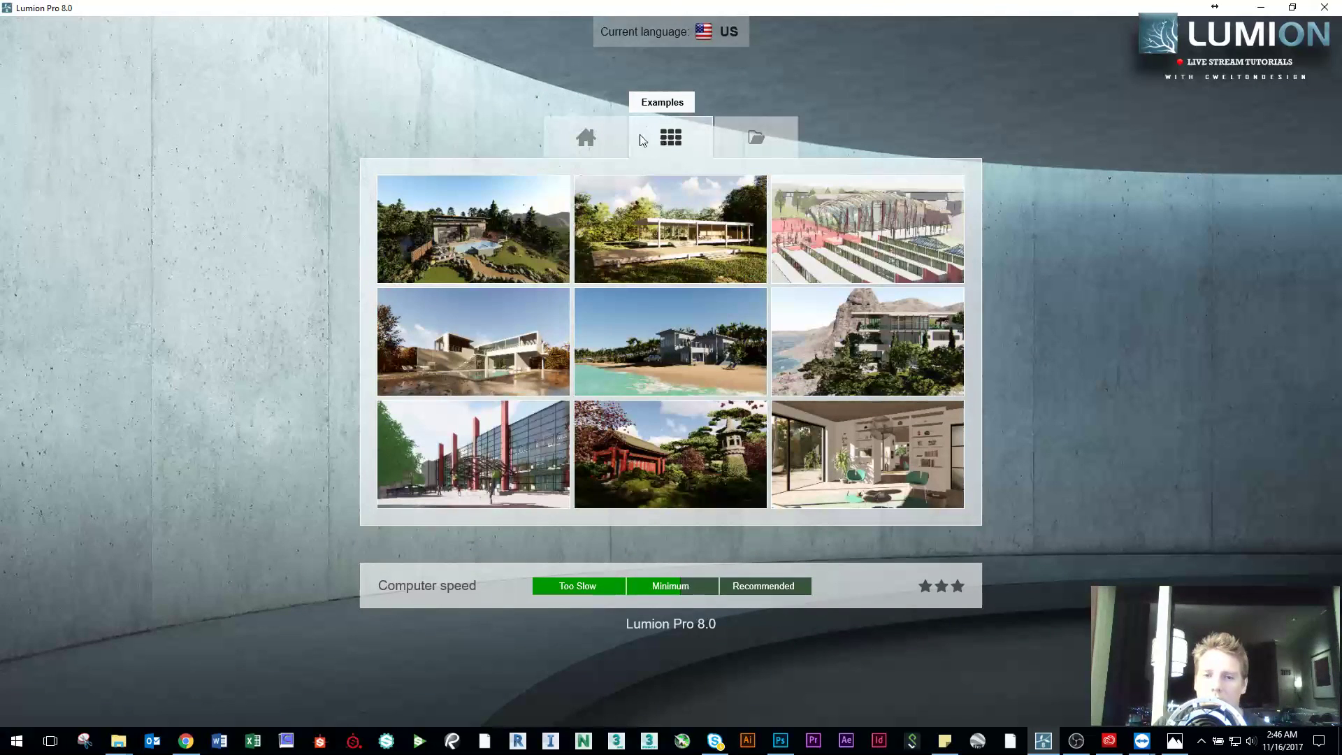
left_click(606, 127)
left_click(483, 233)
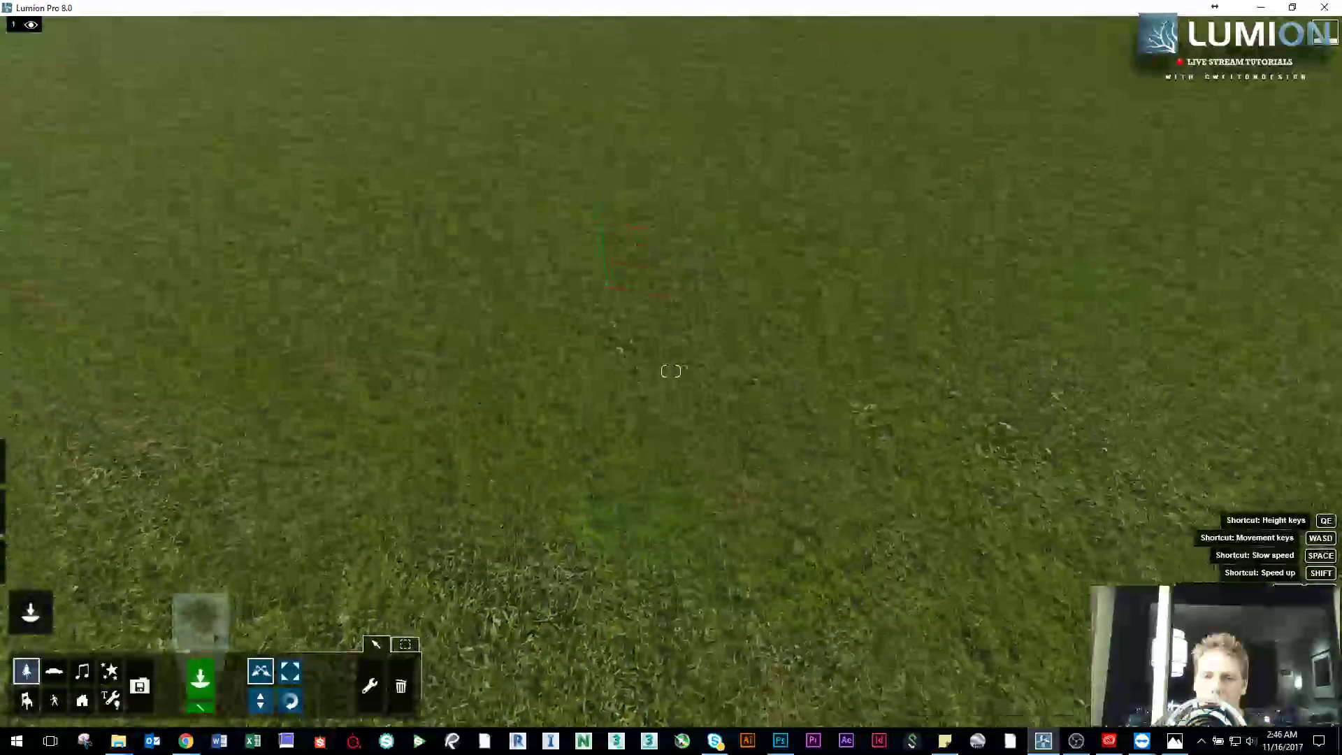
Step: Examine the imported models and search field in the Import Library, then close it
left_click(144, 686)
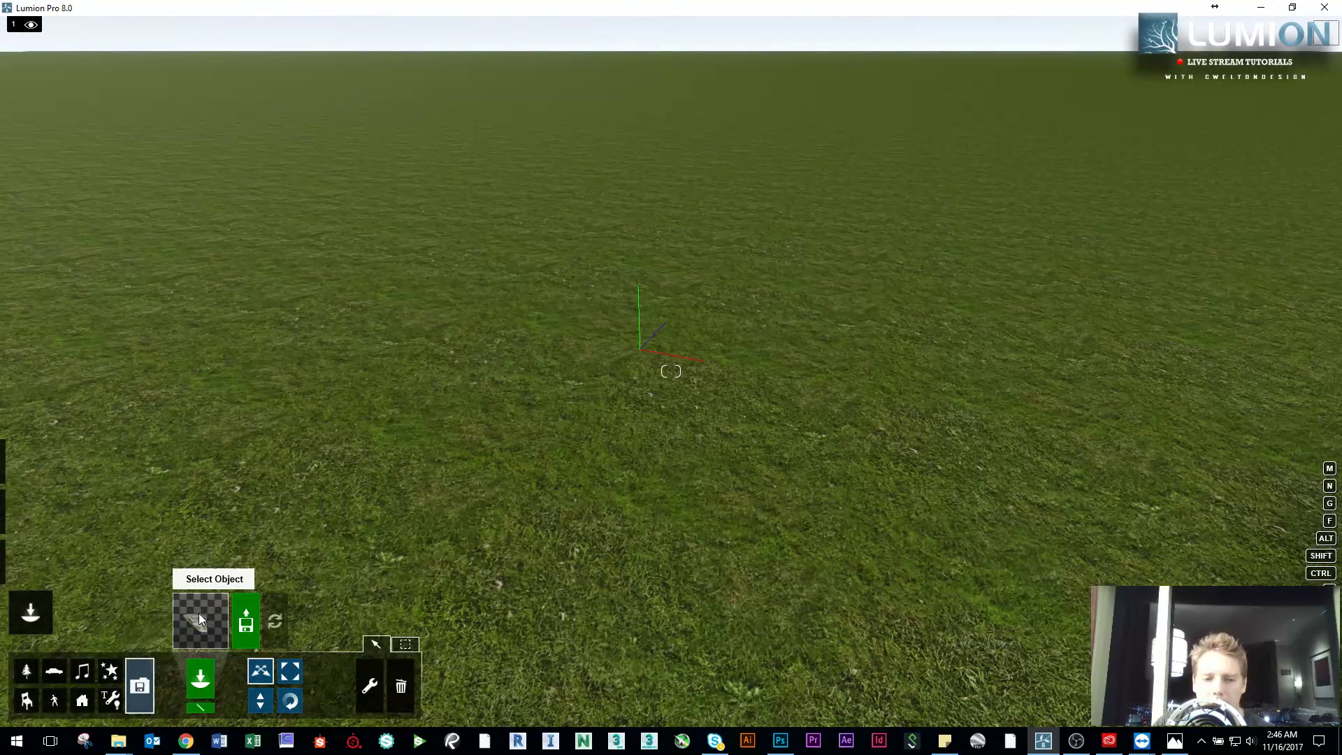
left_click(203, 618)
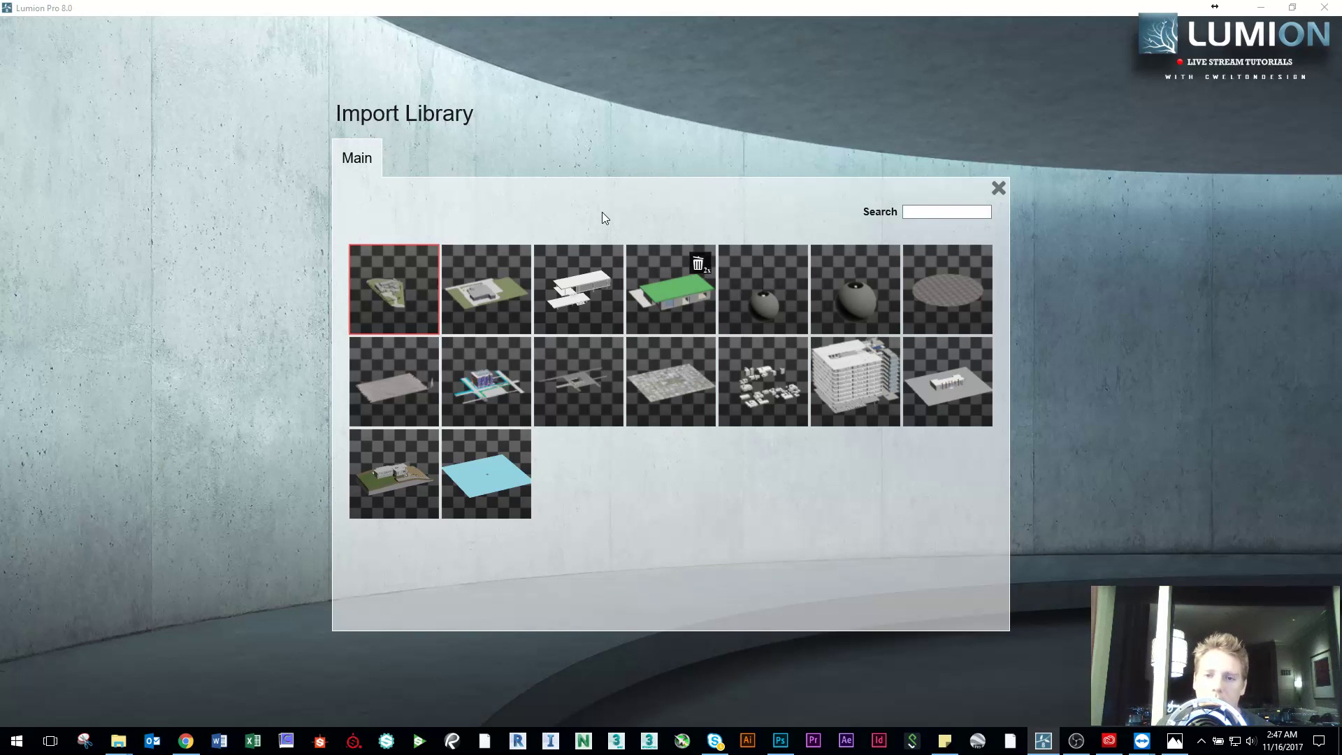
left_click(932, 212)
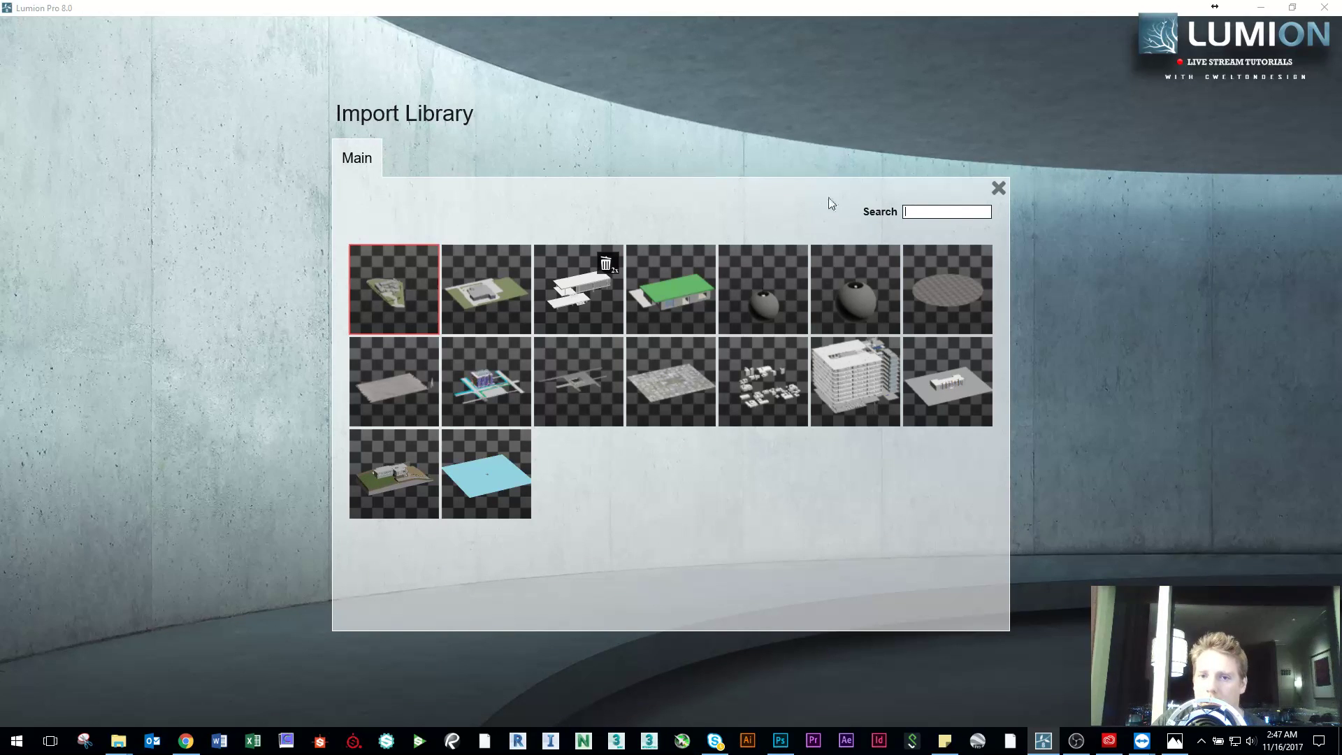
left_click(998, 187)
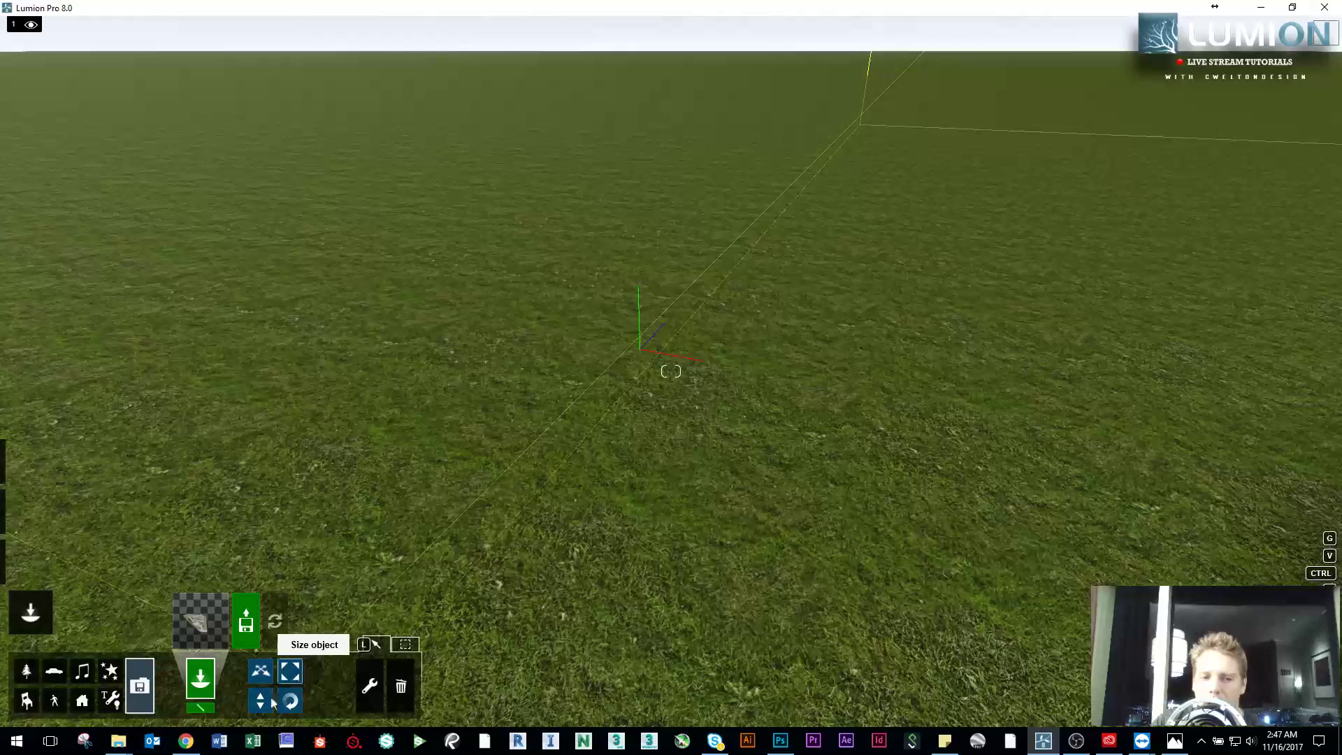
Step: Switch to File Explorer and open the Library folder inside Documents > Lumion 8.0
mouse_move(124, 744)
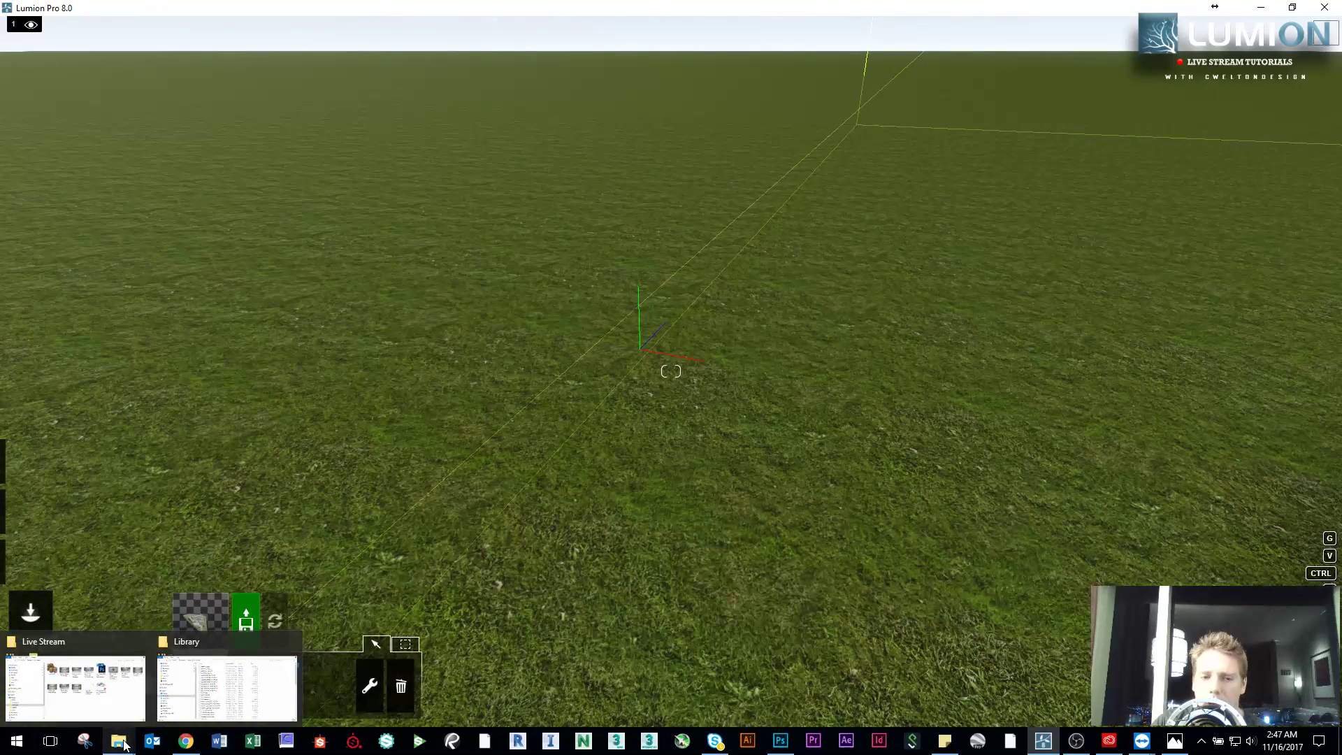
left_click(227, 688)
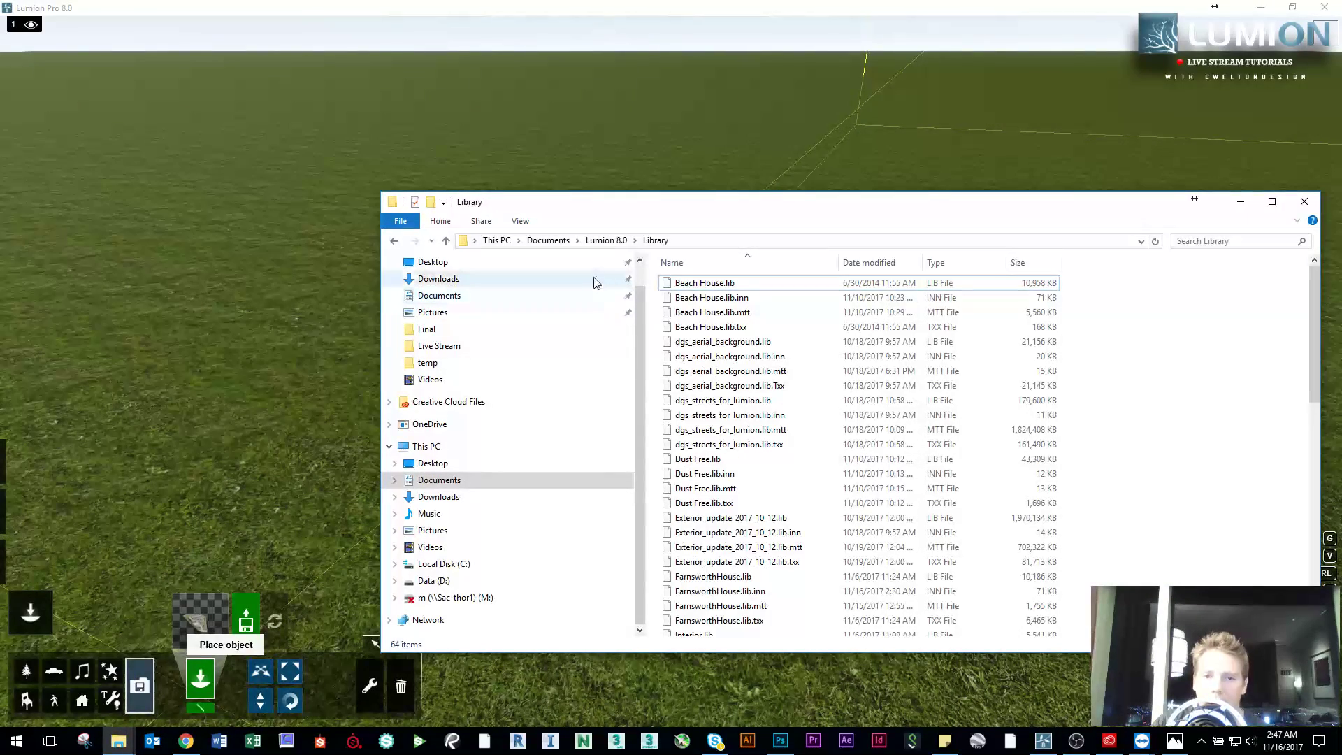
left_click(608, 240)
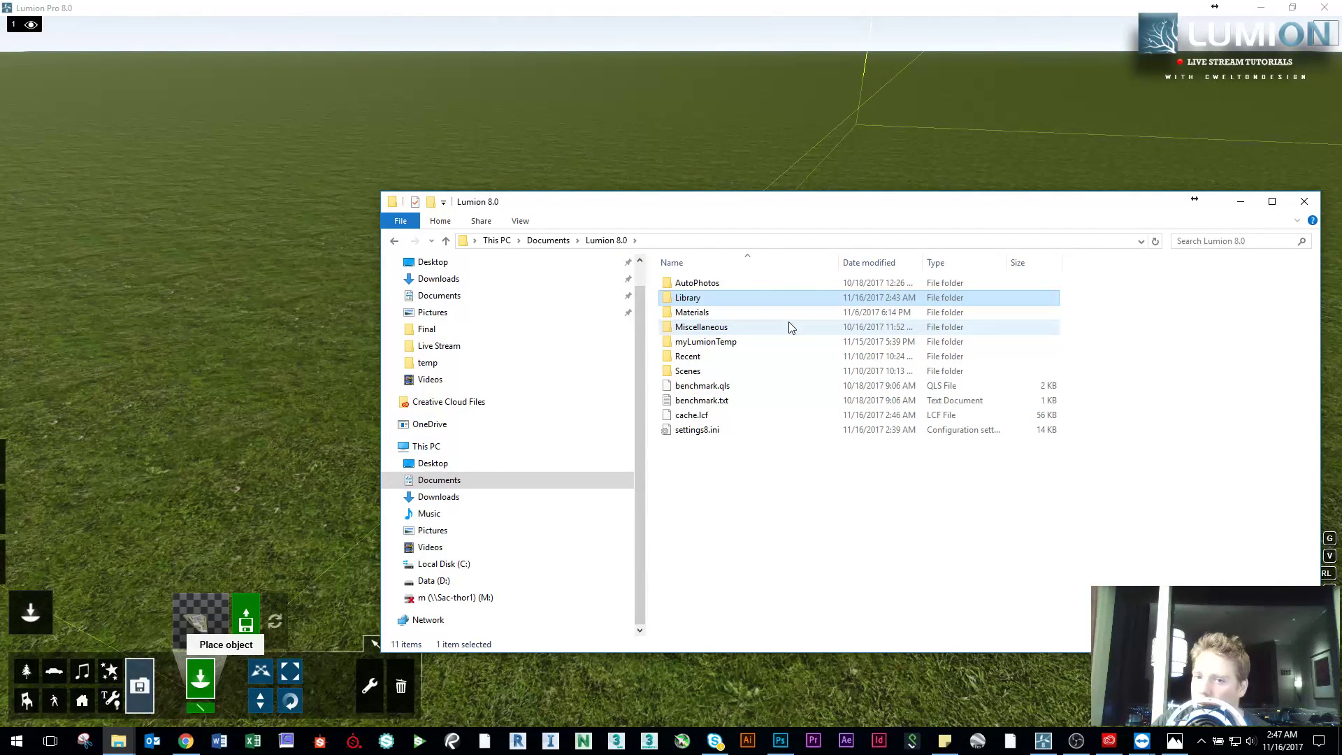
left_click(548, 240)
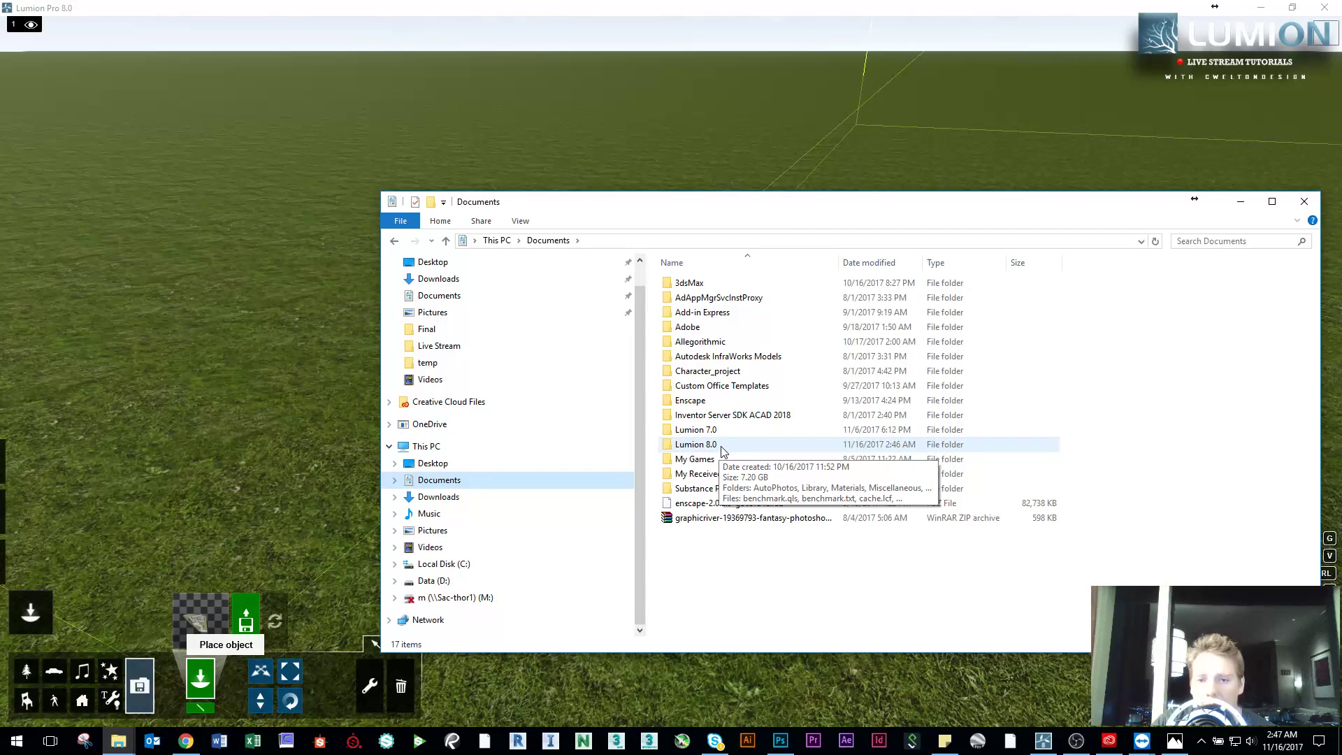
double_click(720, 447)
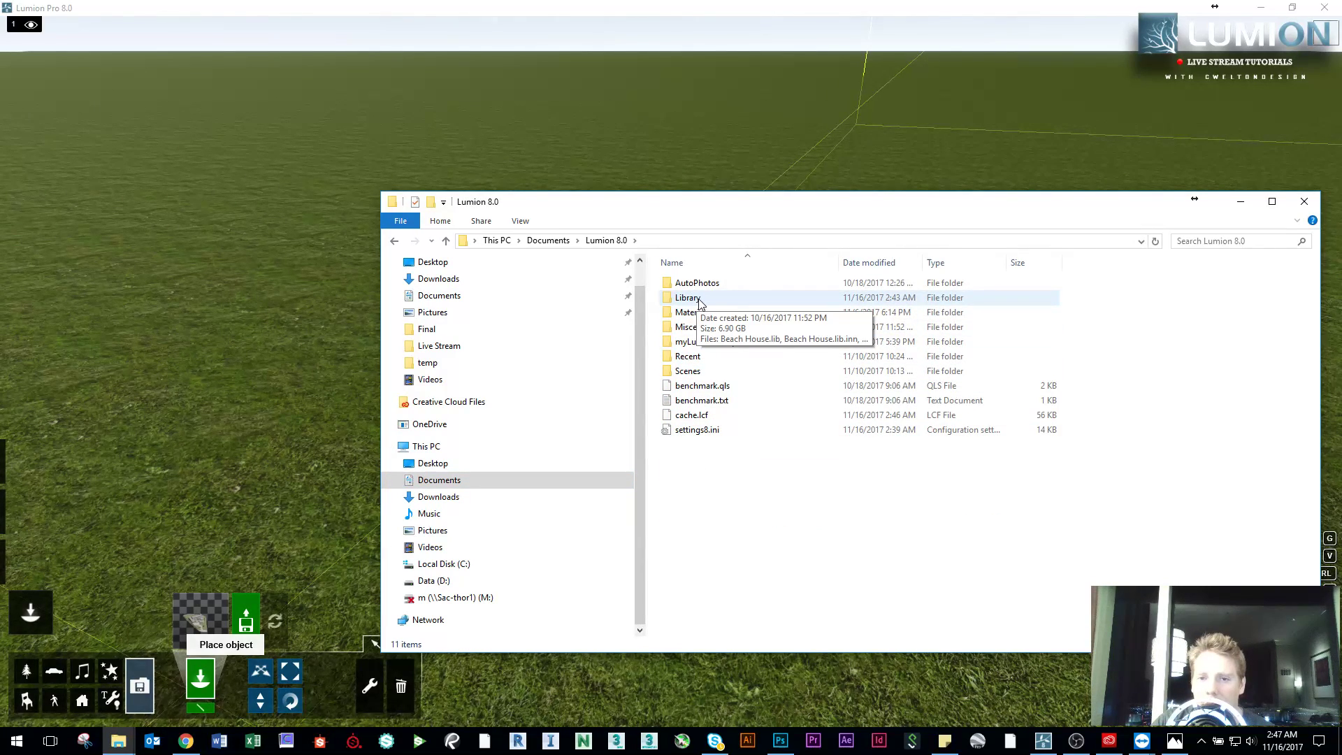
double_click(714, 306)
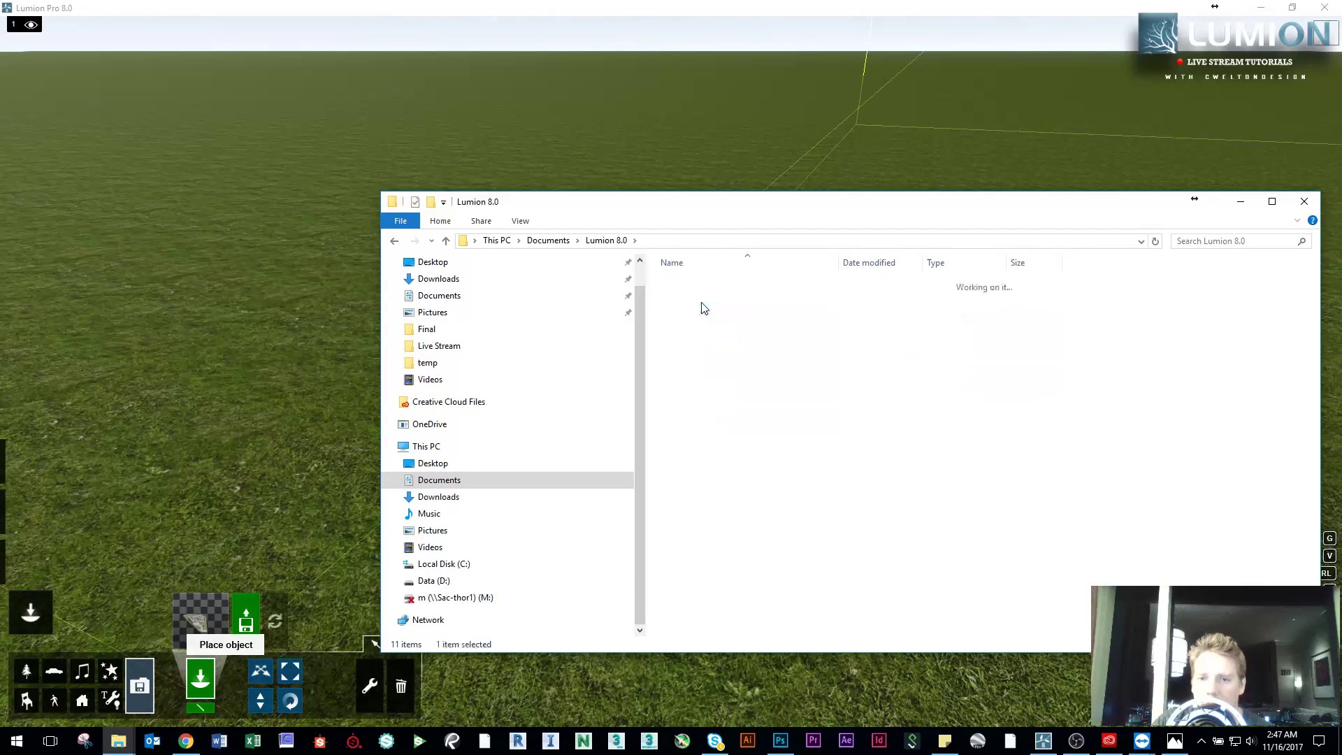
Step: Look through the Library folder and highlight the set of Beach House files that make up one model
scroll(781, 425, "down", 13)
scroll(781, 426, "up", 12)
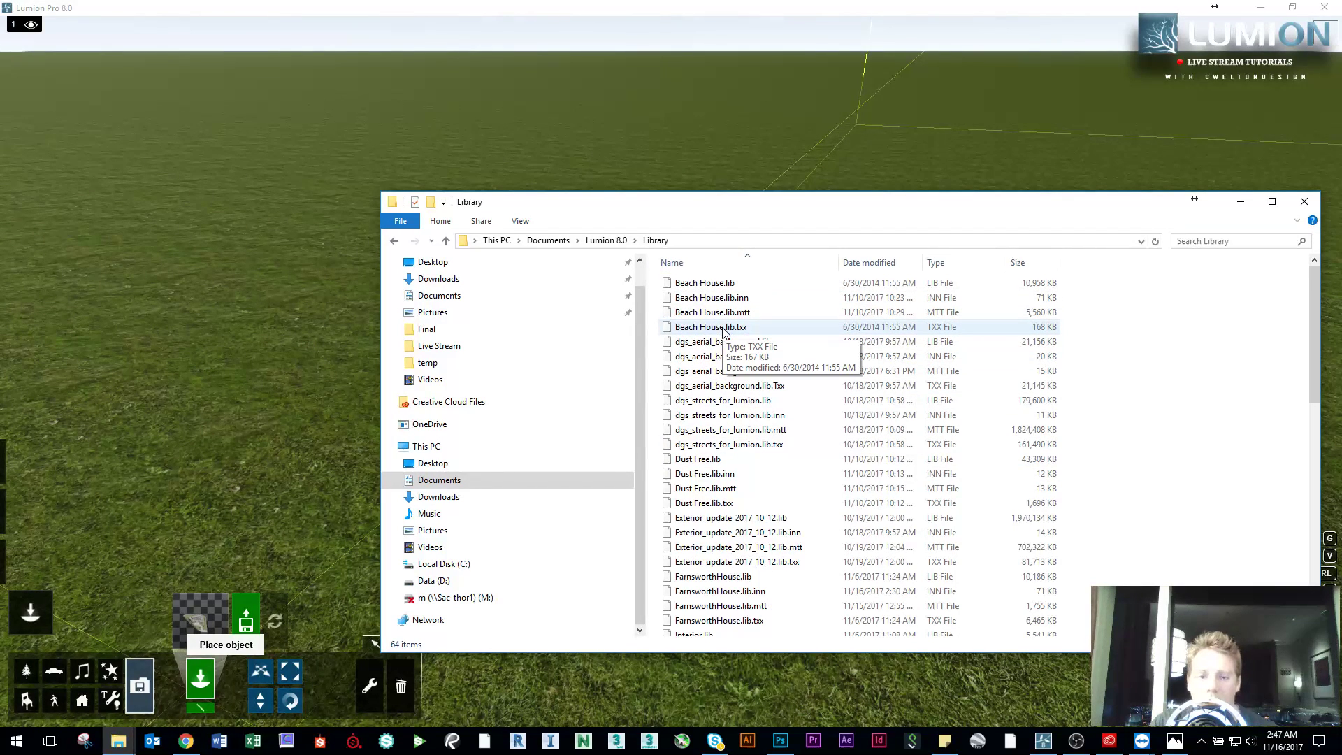
left_click_drag(723, 332, 724, 291)
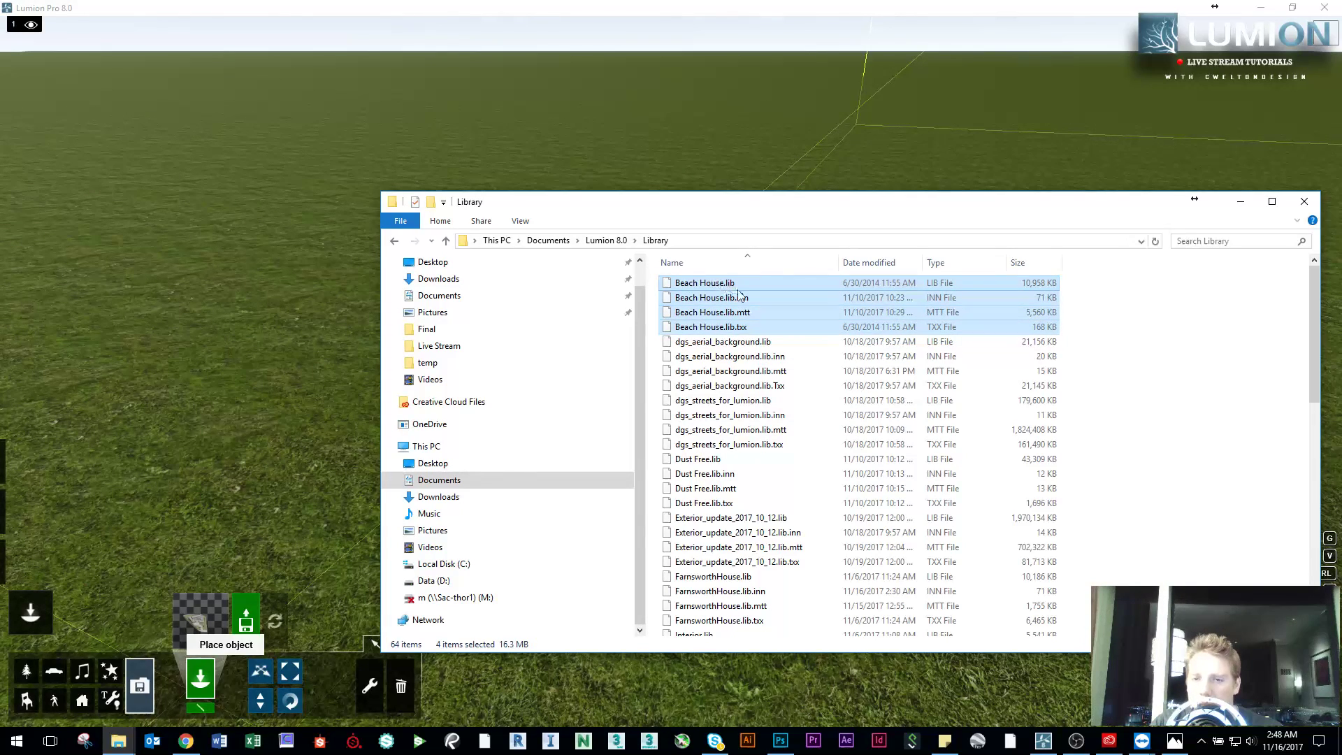
left_click(754, 326)
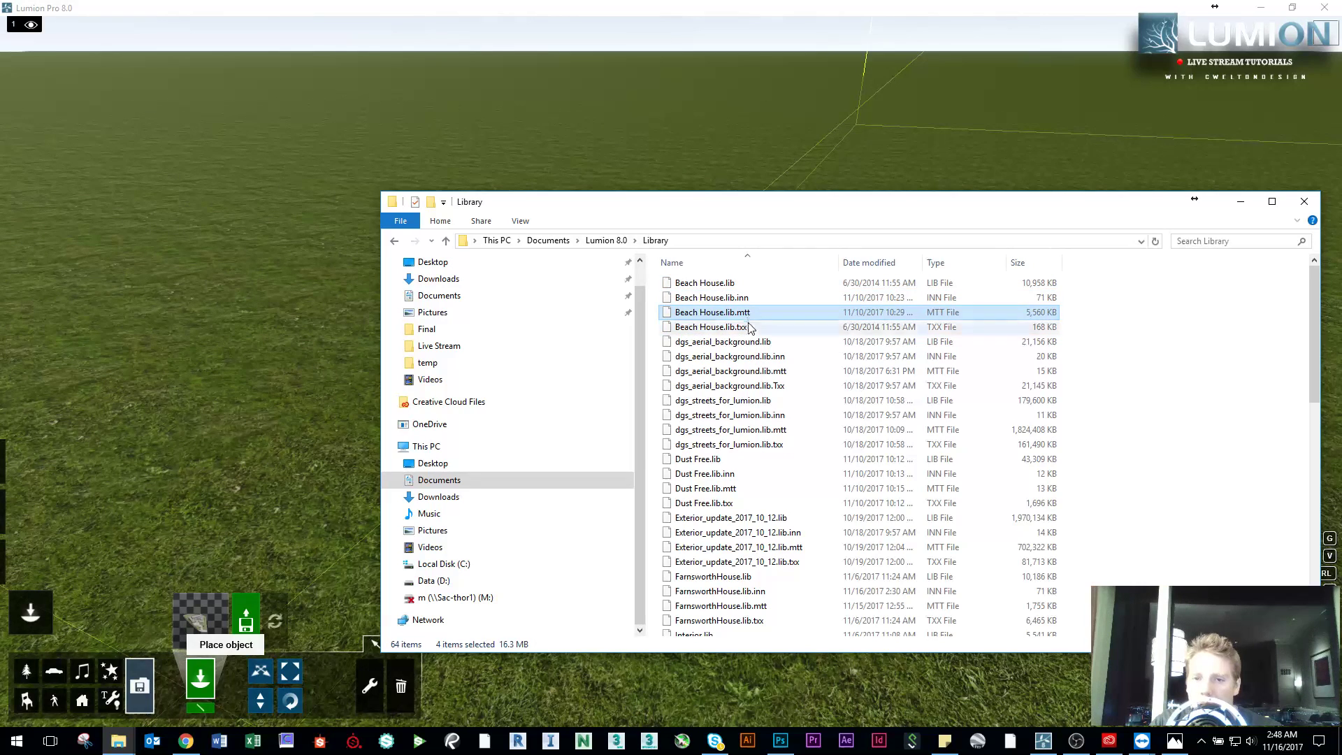
left_click(720, 283, "shift")
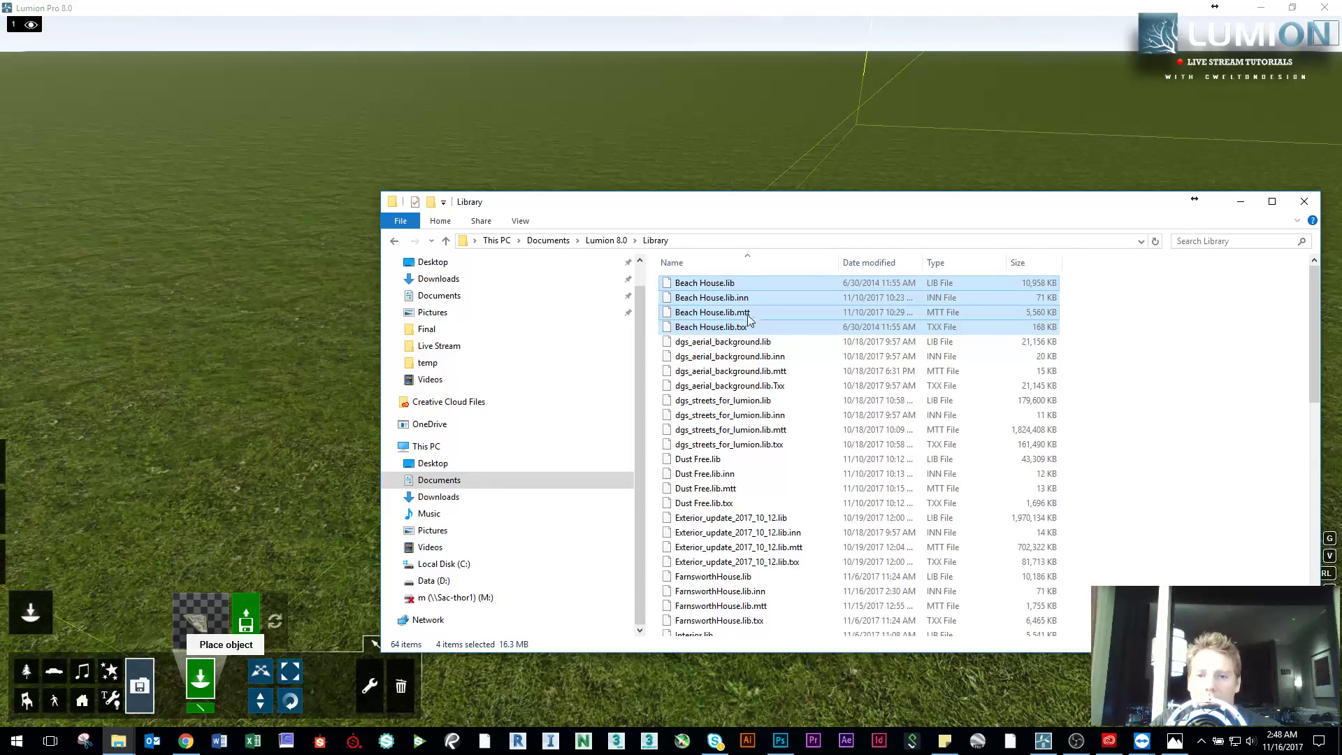
left_click(1141, 311)
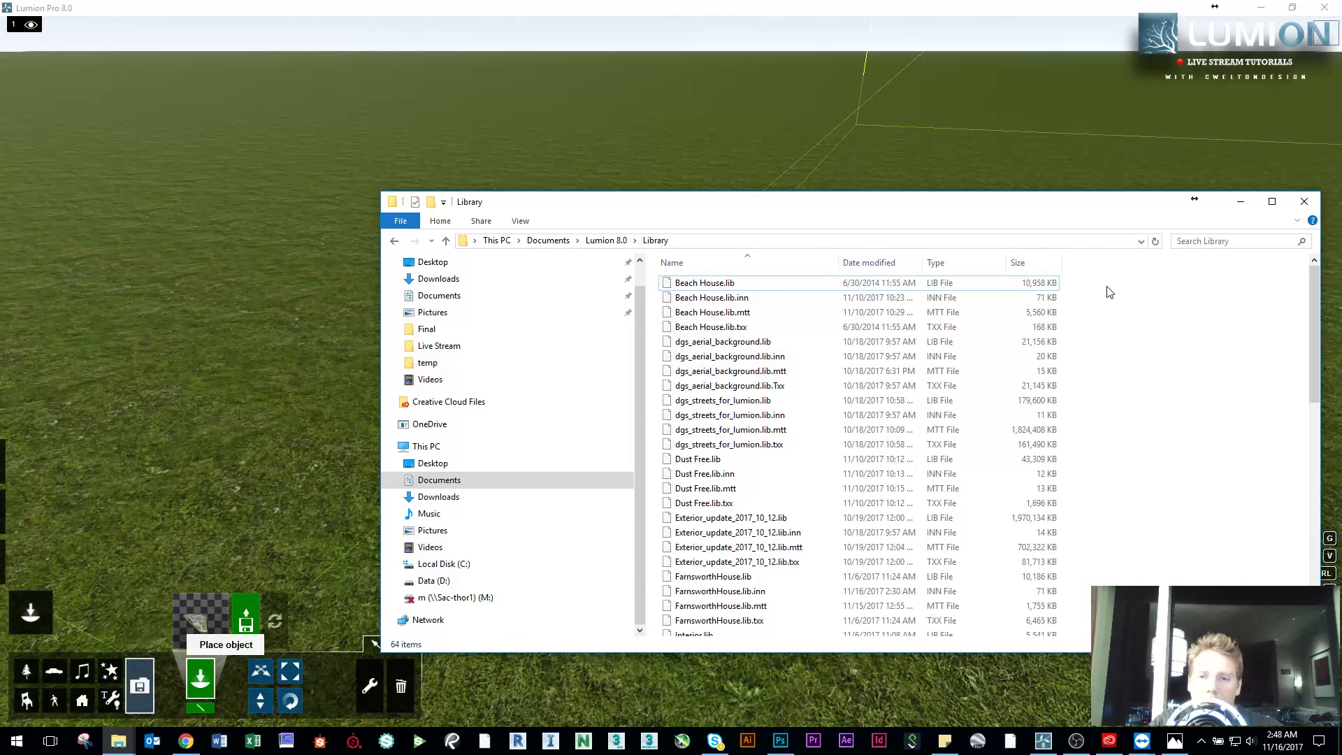
Step: Create a new folder named "Exterior Objects" in the Library folder
right_click(1110, 292)
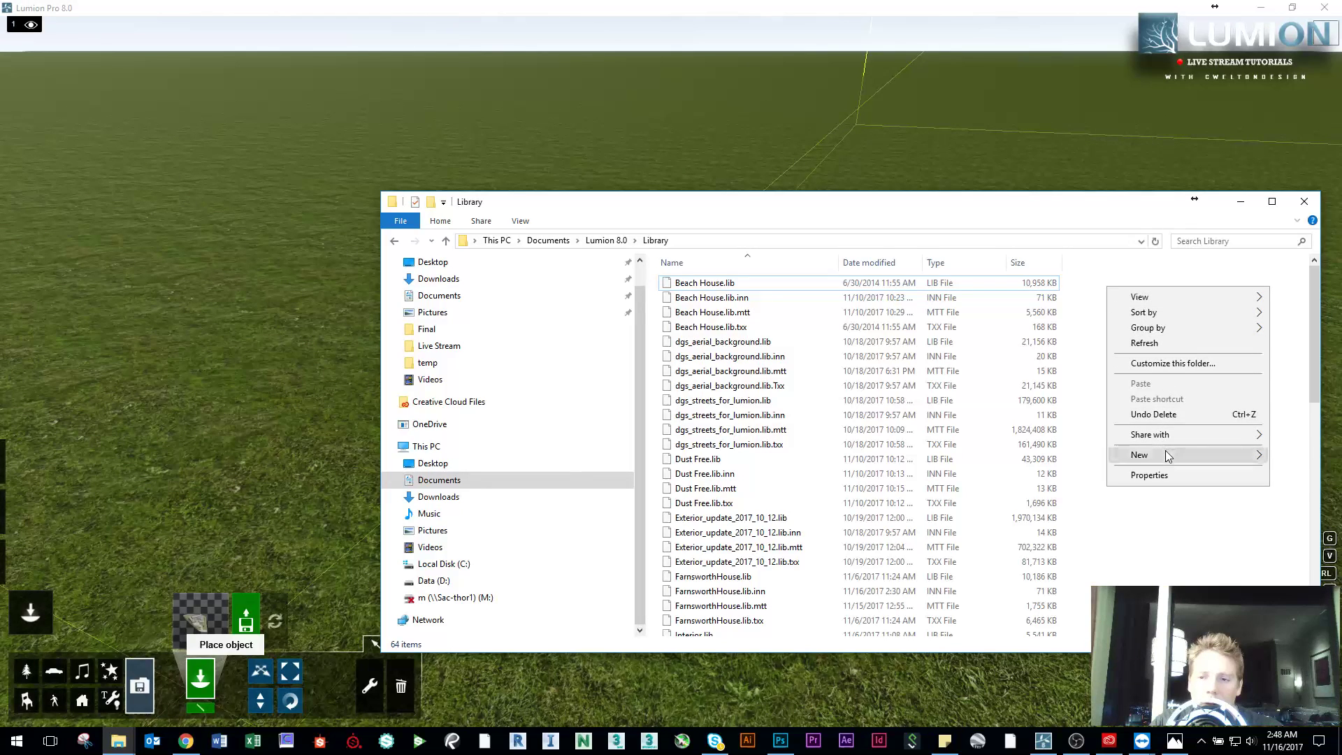
mouse_move(1165, 455)
left_click(1047, 458)
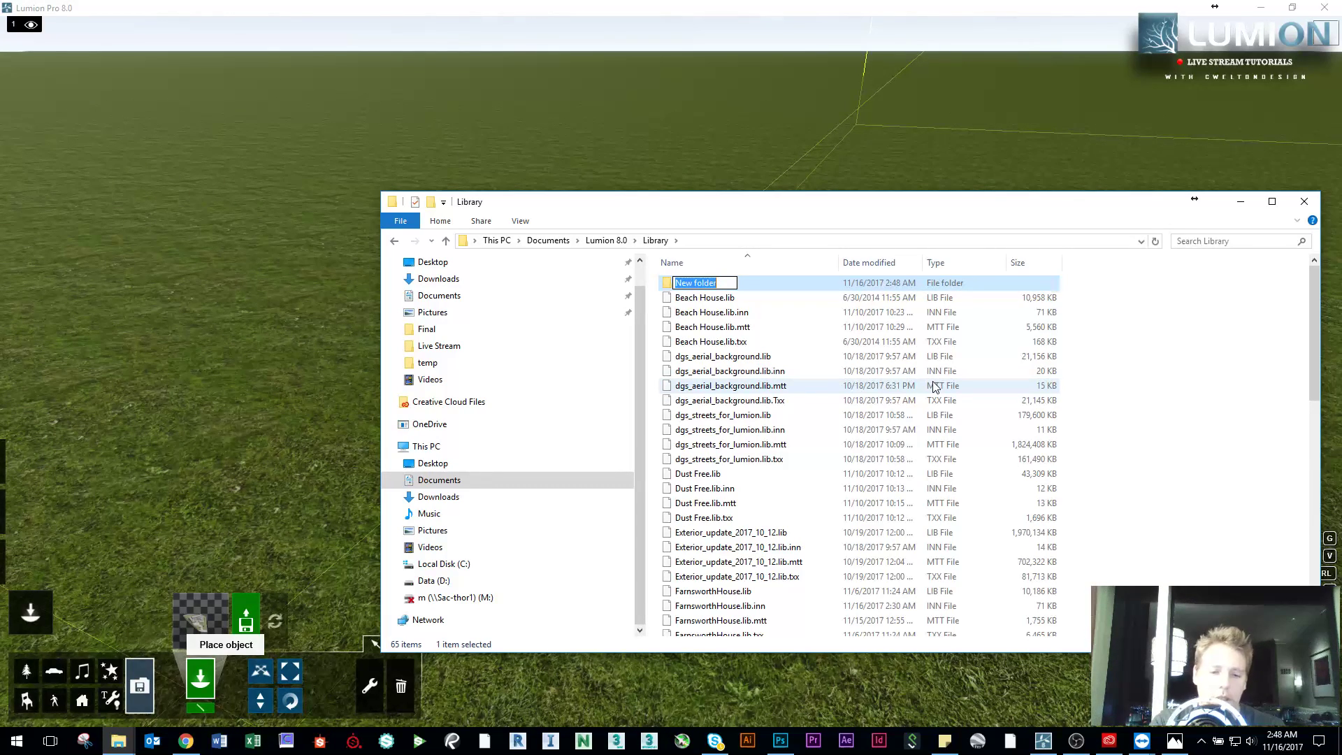
type("Ex")
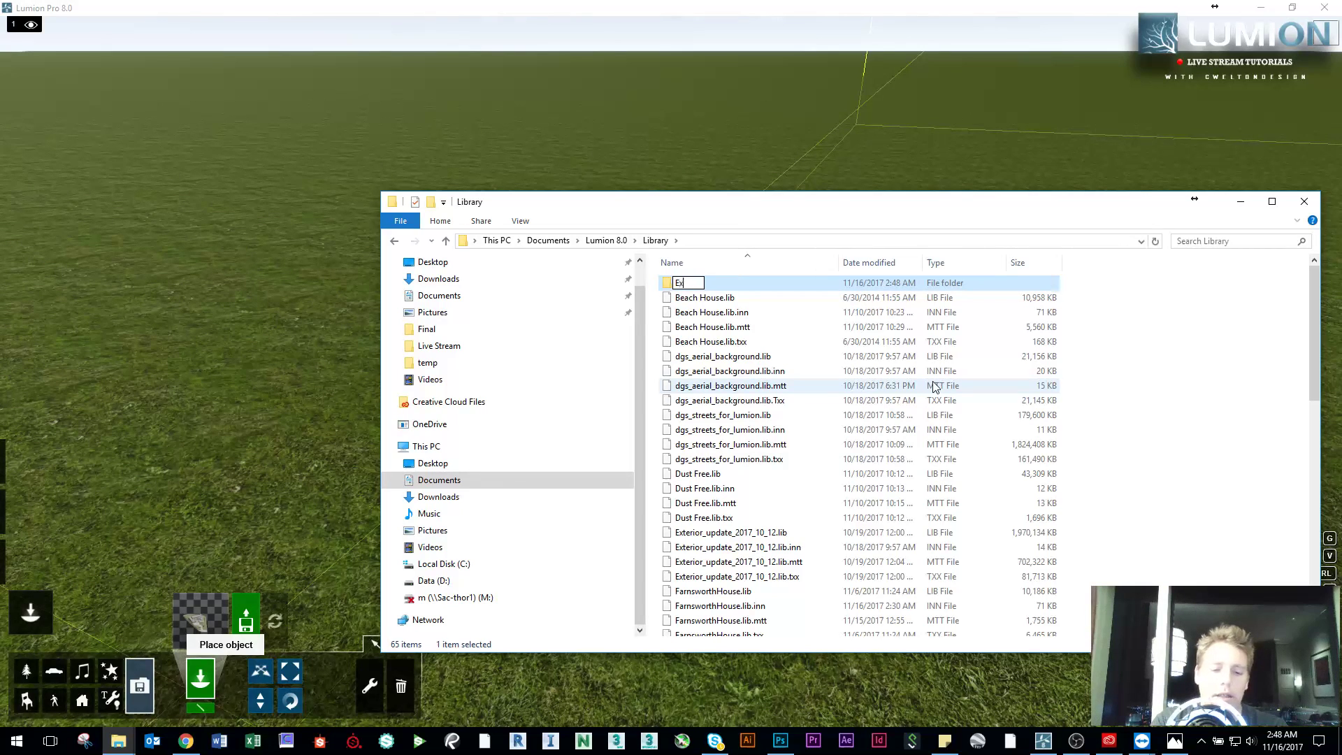
type("terior Objects")
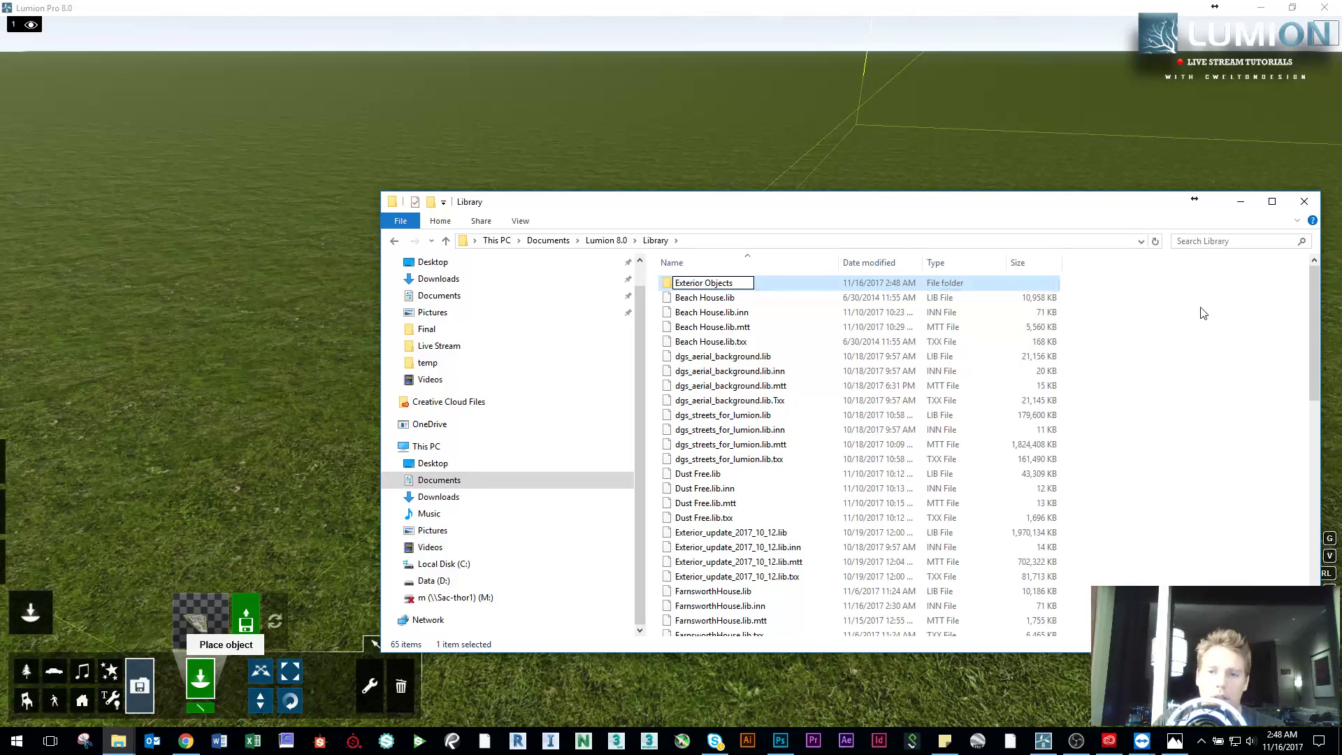
Step: Move the four Beach House files into the Exterior Objects folder
left_click(704, 297)
left_click(711, 341, "shift")
left_click_drag(729, 318, 716, 283)
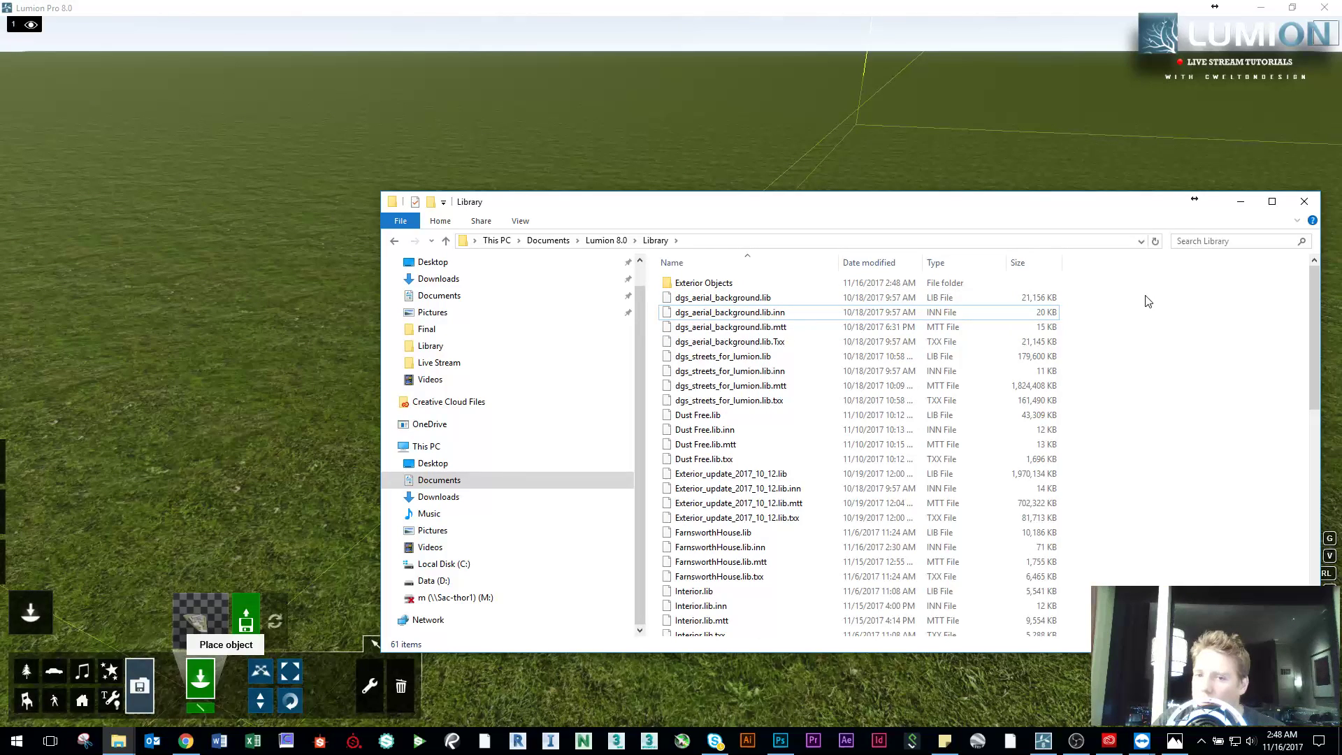
Step: Look through the Library folder, highlighting the Exterior_update_2017_10_12 and dgs_streets_for_lumion file sets
left_click(742, 474)
scroll(751, 471, "down", 4)
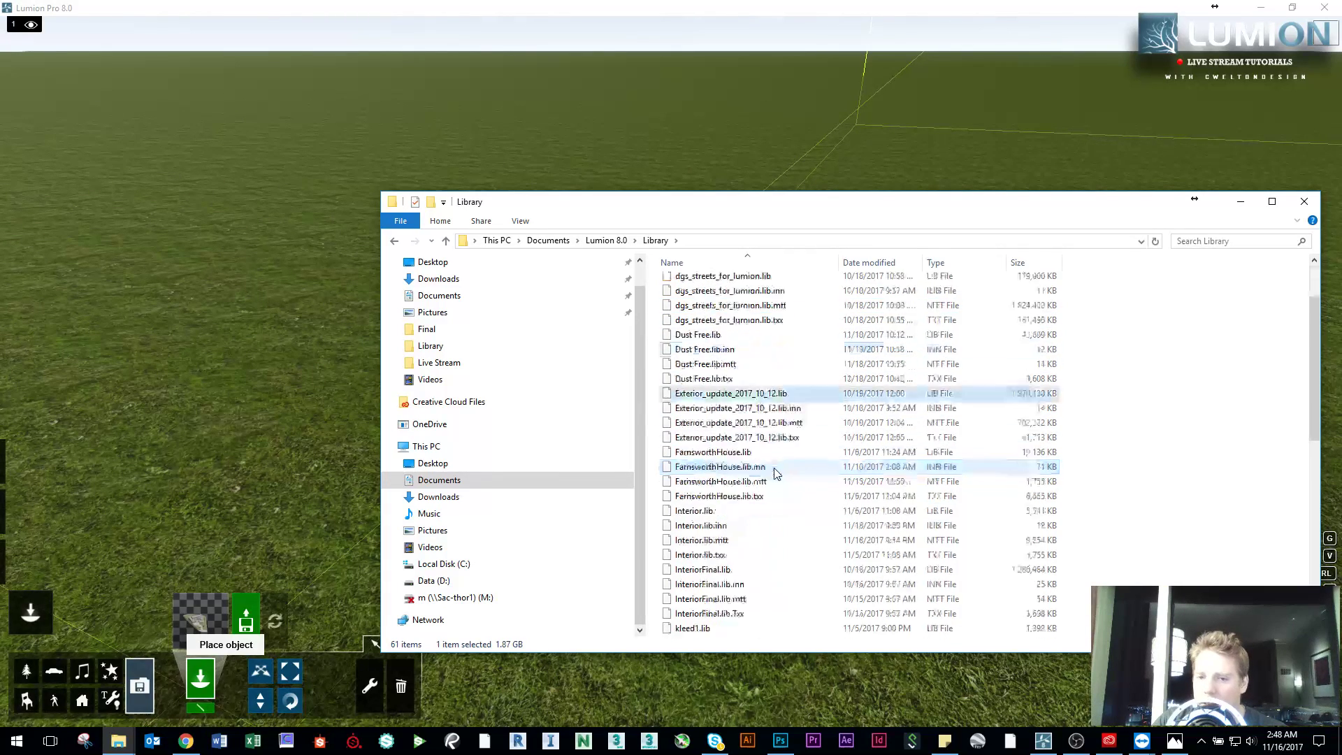
scroll(748, 386, "up", 2)
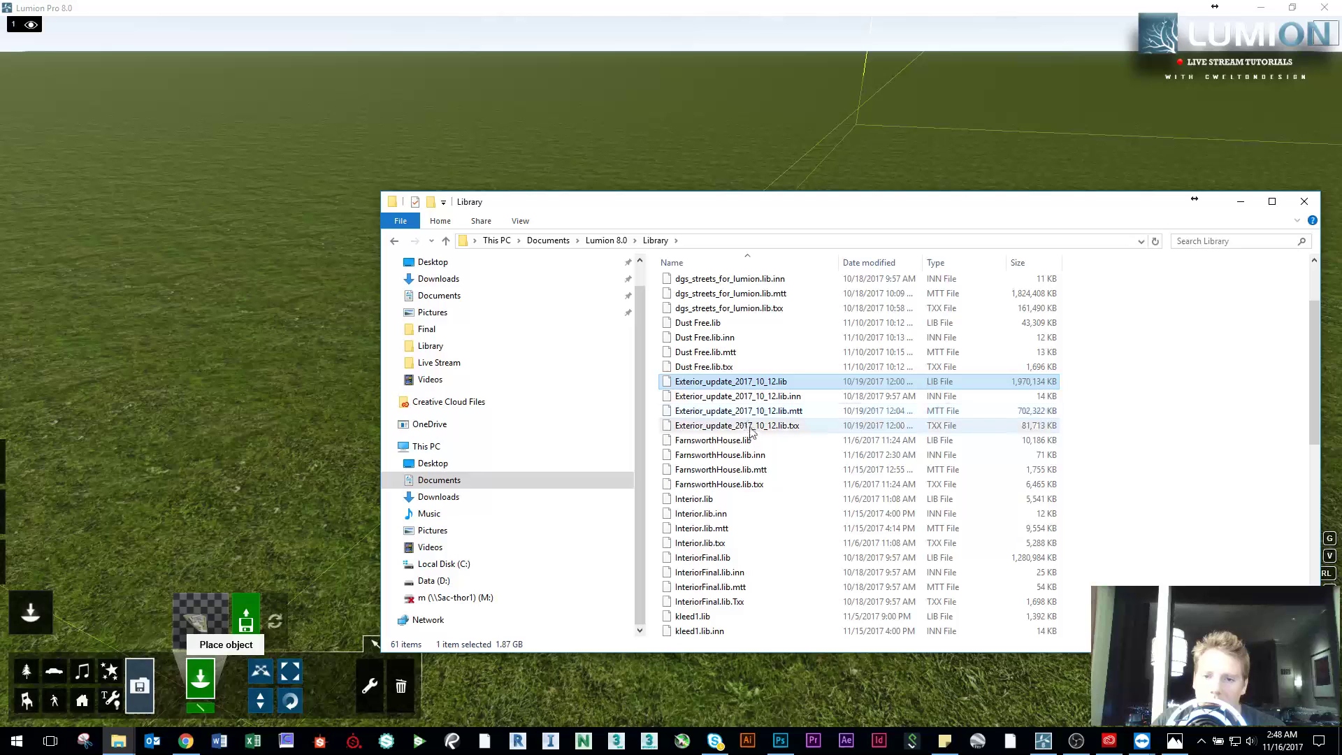
left_click(778, 424, "shift")
scroll(778, 425, "up", 2)
left_click(1099, 299)
right_click(1099, 299)
left_click(1137, 292)
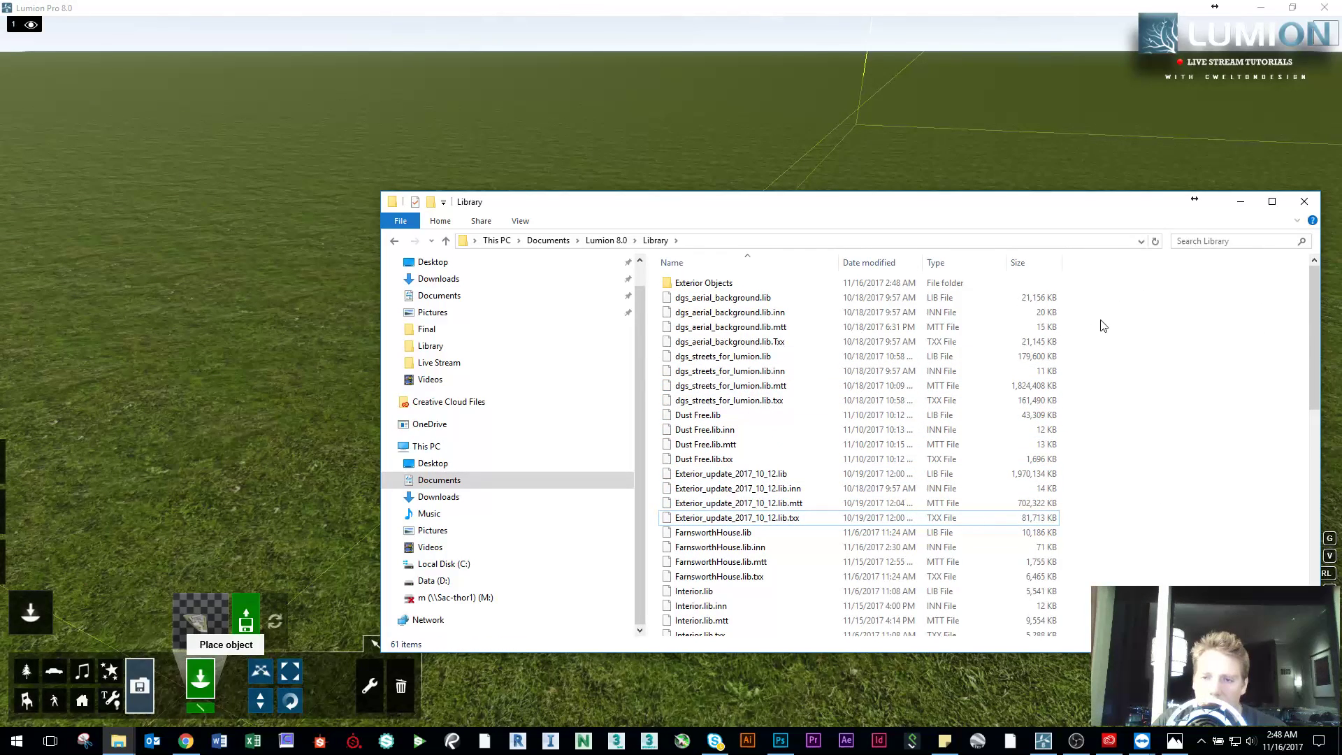
left_click(779, 357)
left_click(784, 400, "shift")
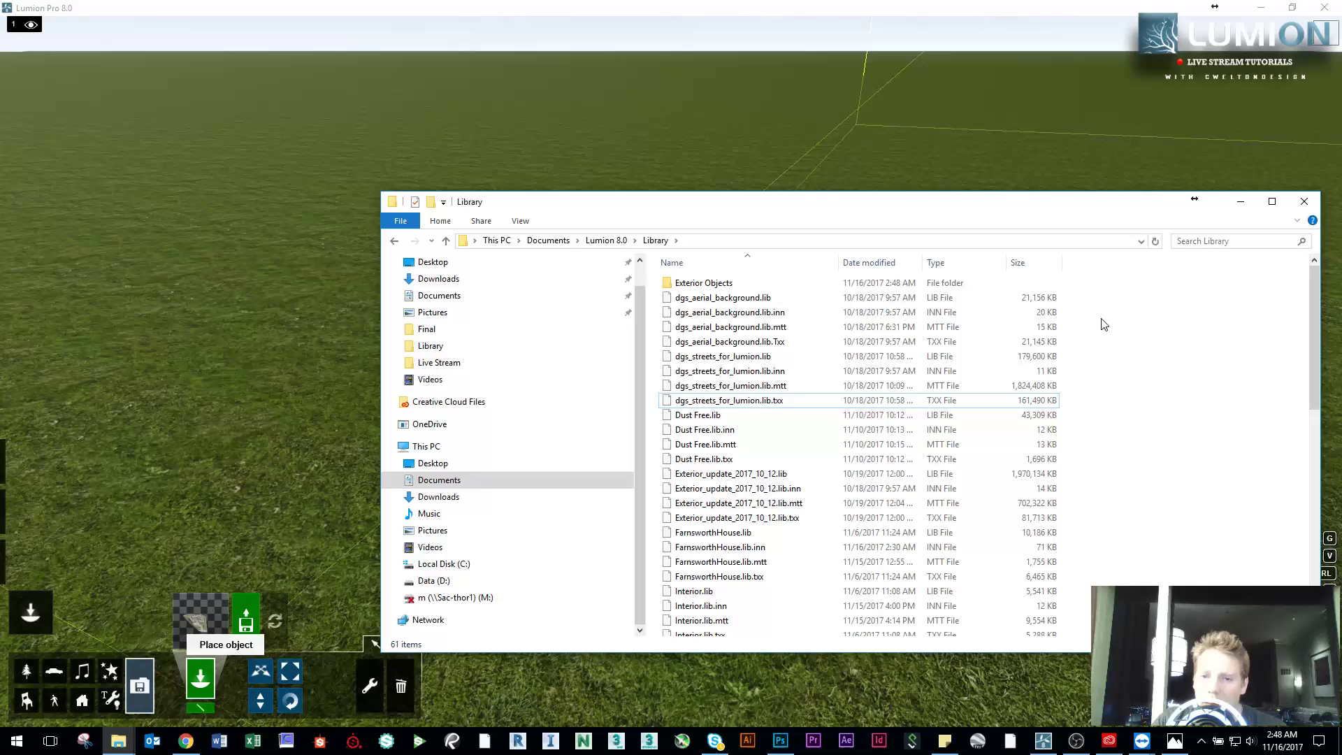
scroll(1104, 324, "down", 12)
scroll(1146, 427, "down", 2)
scroll(1139, 423, "up", 12)
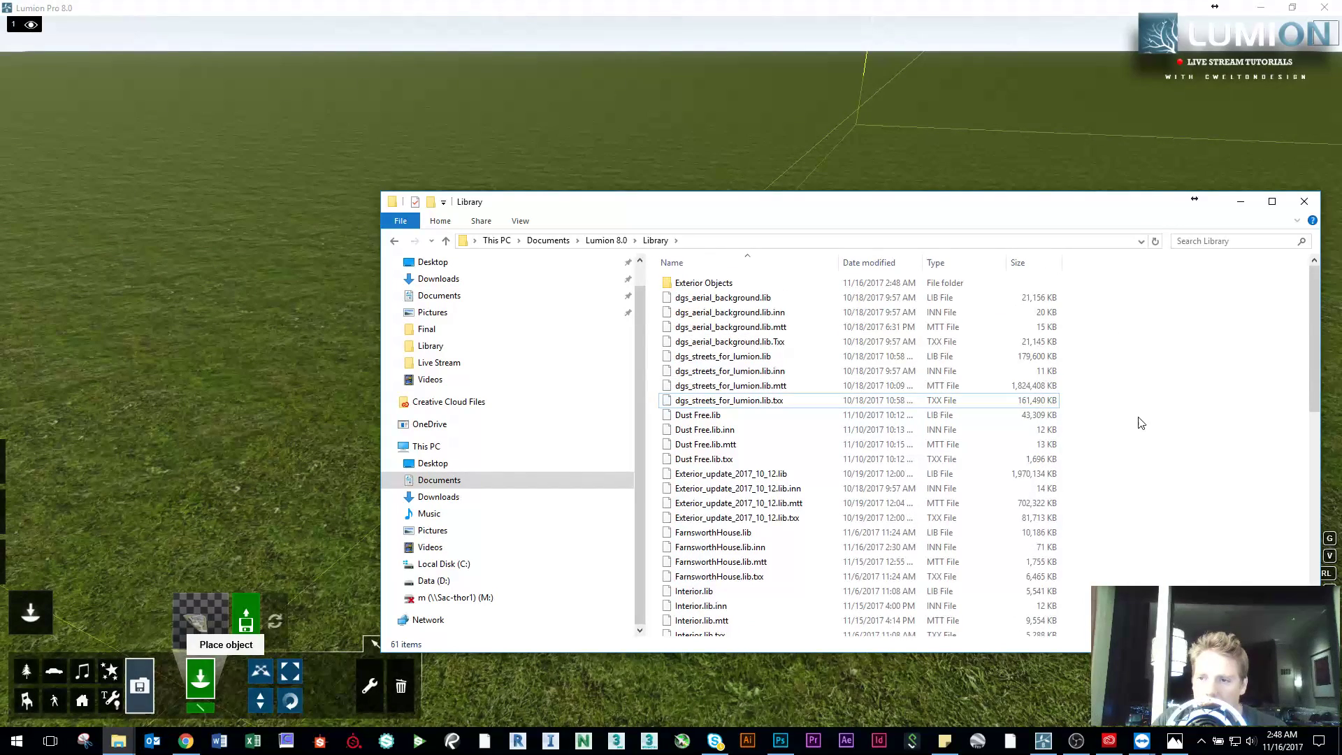
Step: Switch to Lumion and choose barrels.skp from the Live Stream folder as the new model to import
left_click(923, 115)
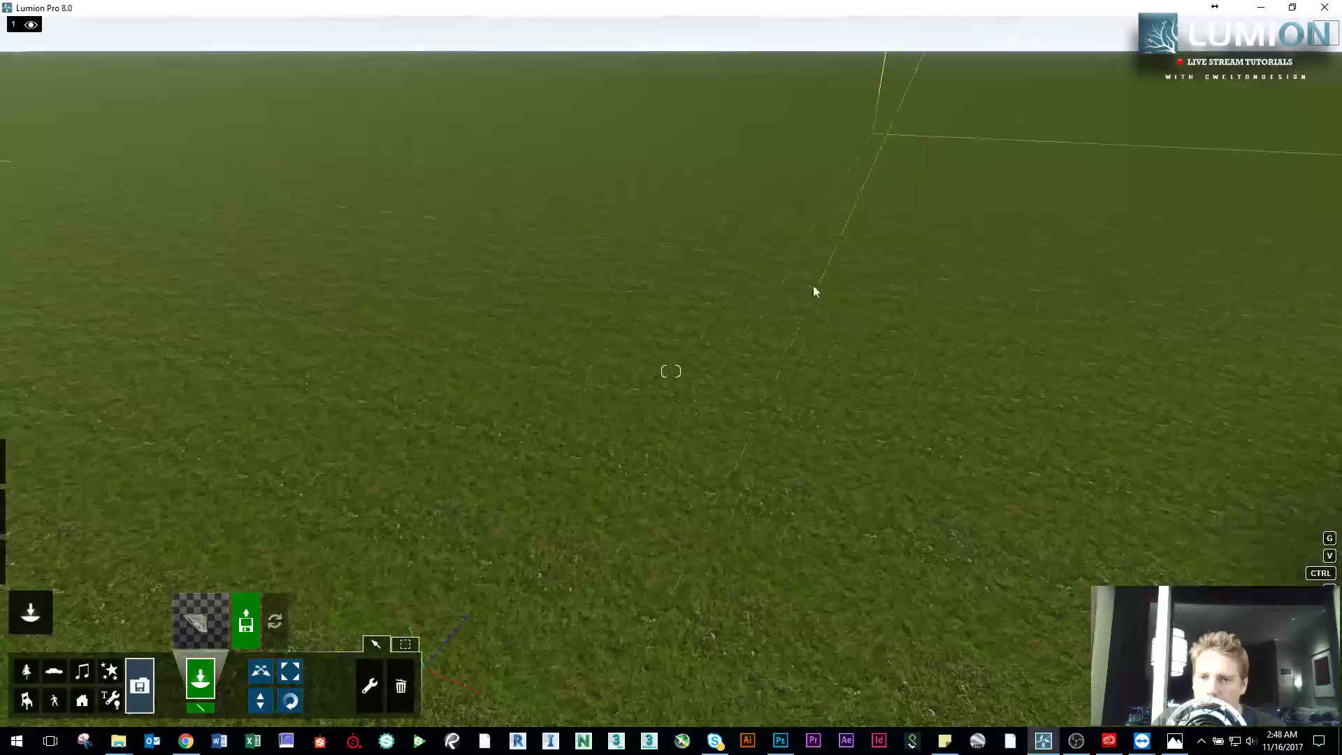
left_click(248, 615)
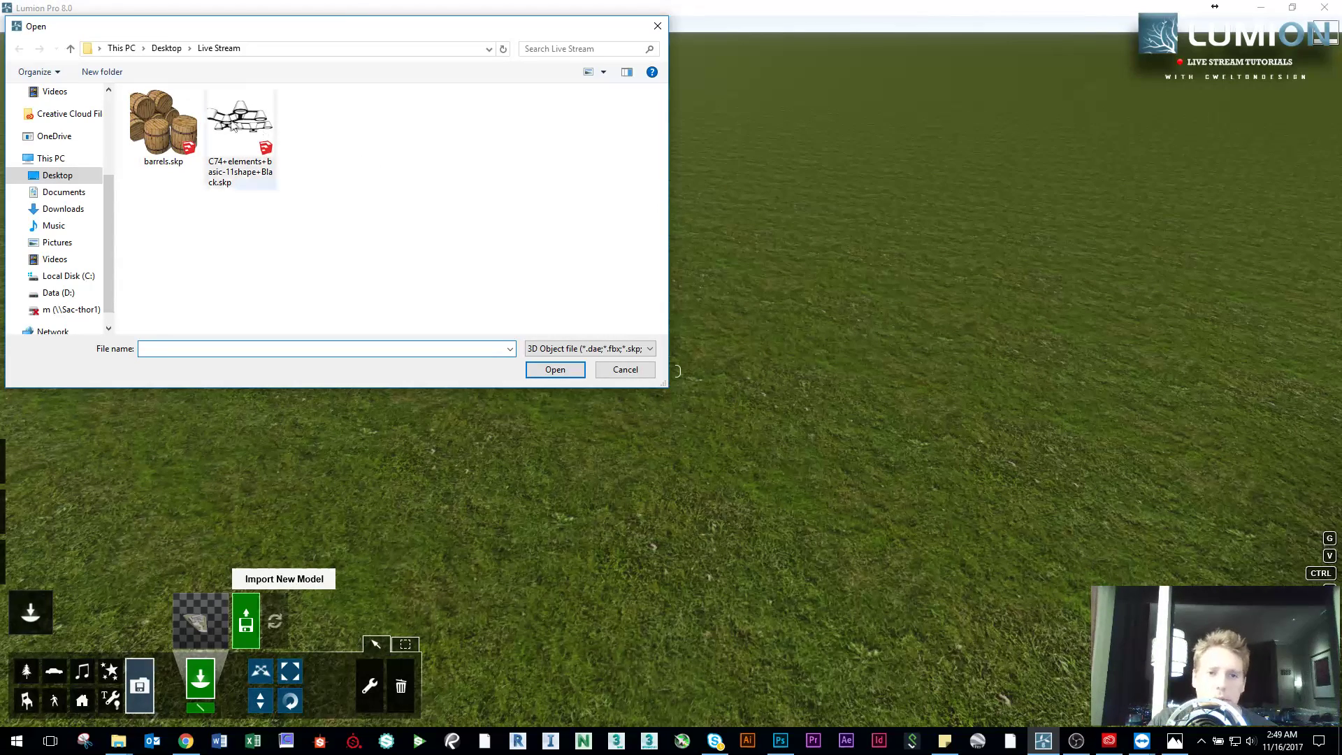
left_click(181, 129)
left_click(554, 369)
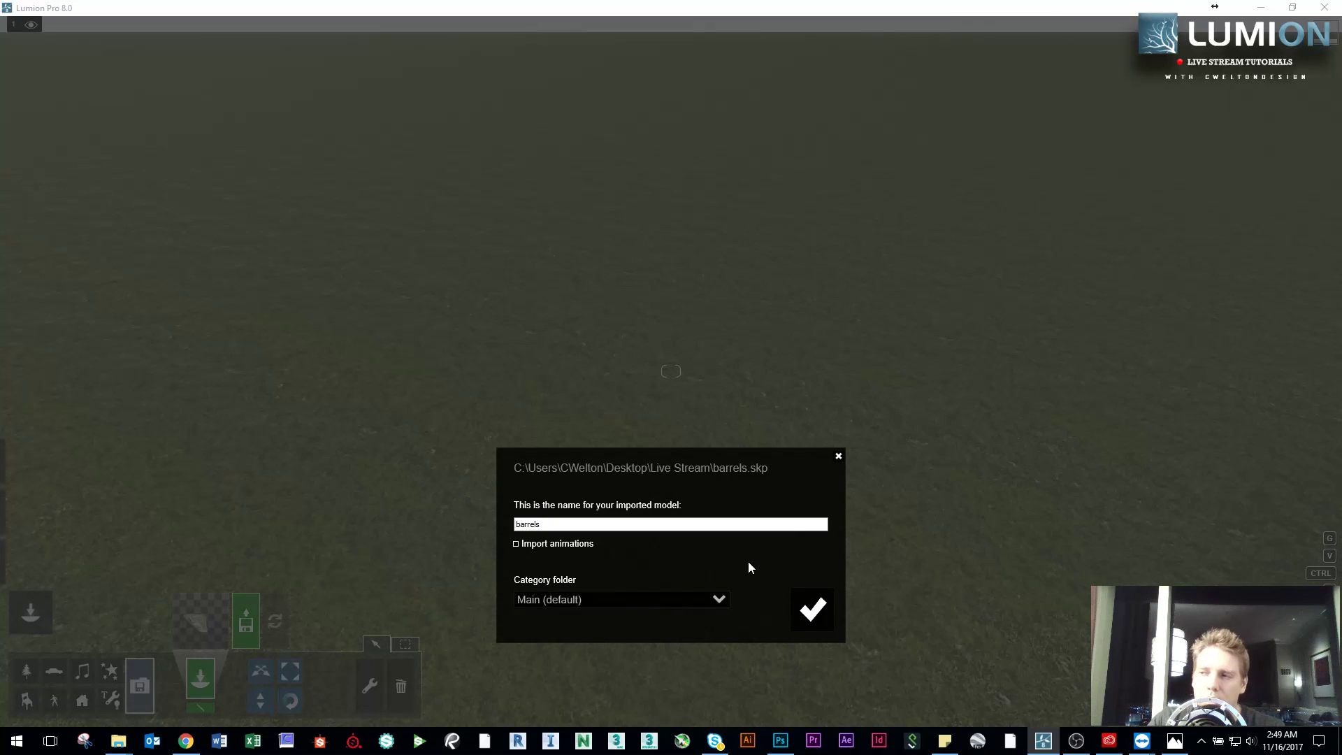
Step: Import the barrels into a new category folder named "Exterior Entourage" and check the two exterior categories in the Import Library
left_click(701, 602)
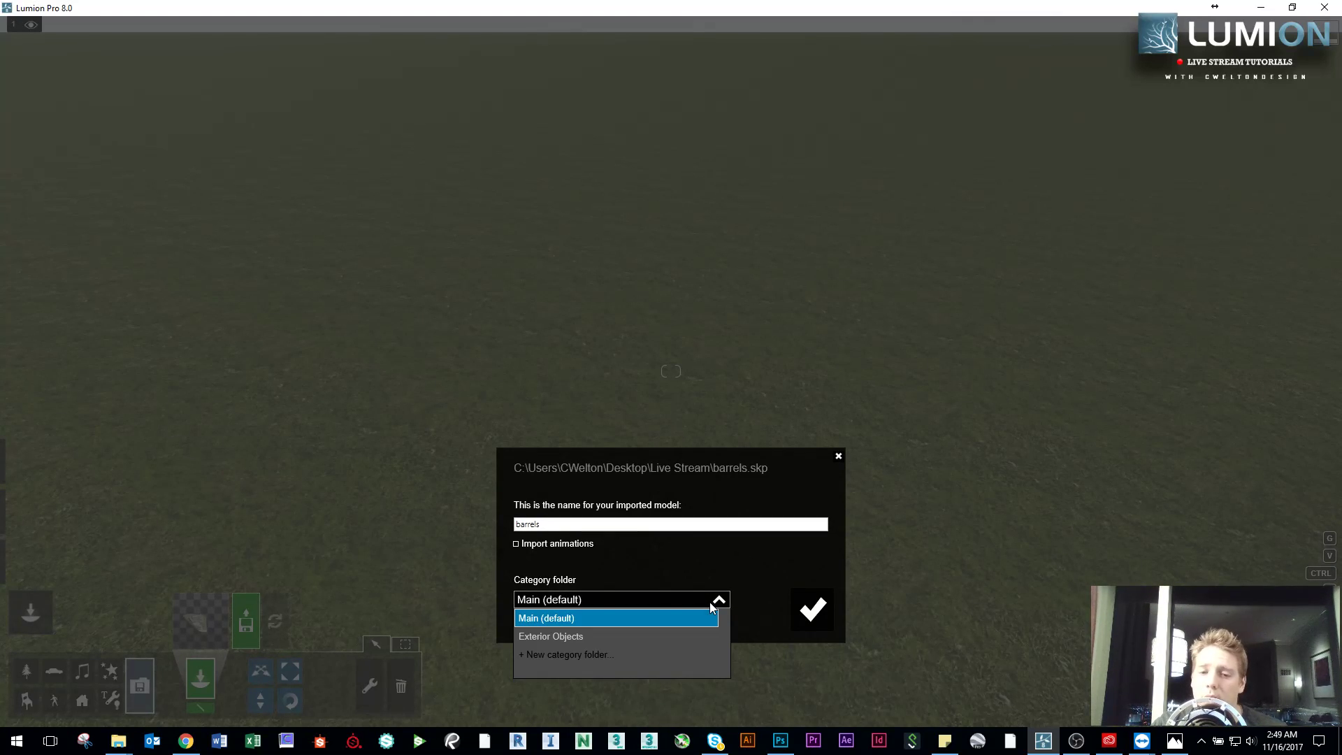
left_click(578, 652)
left_click(627, 620)
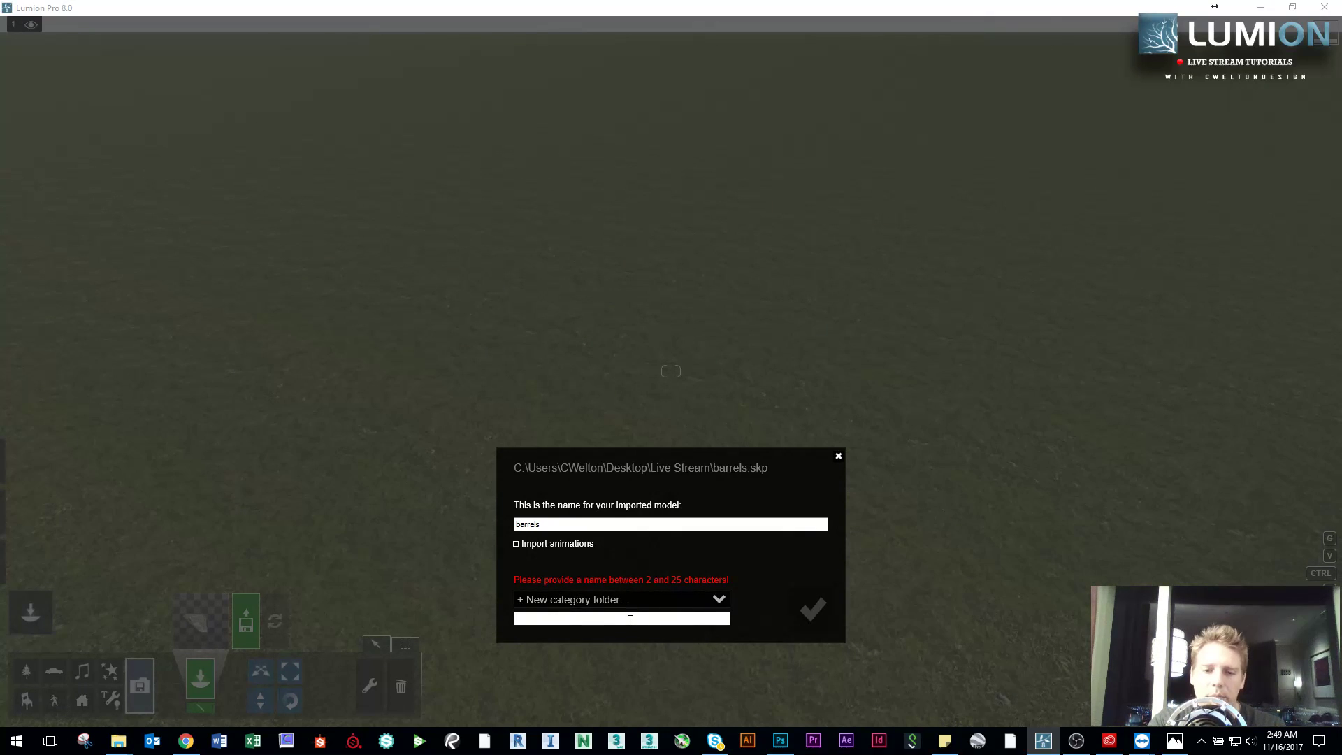
type("E")
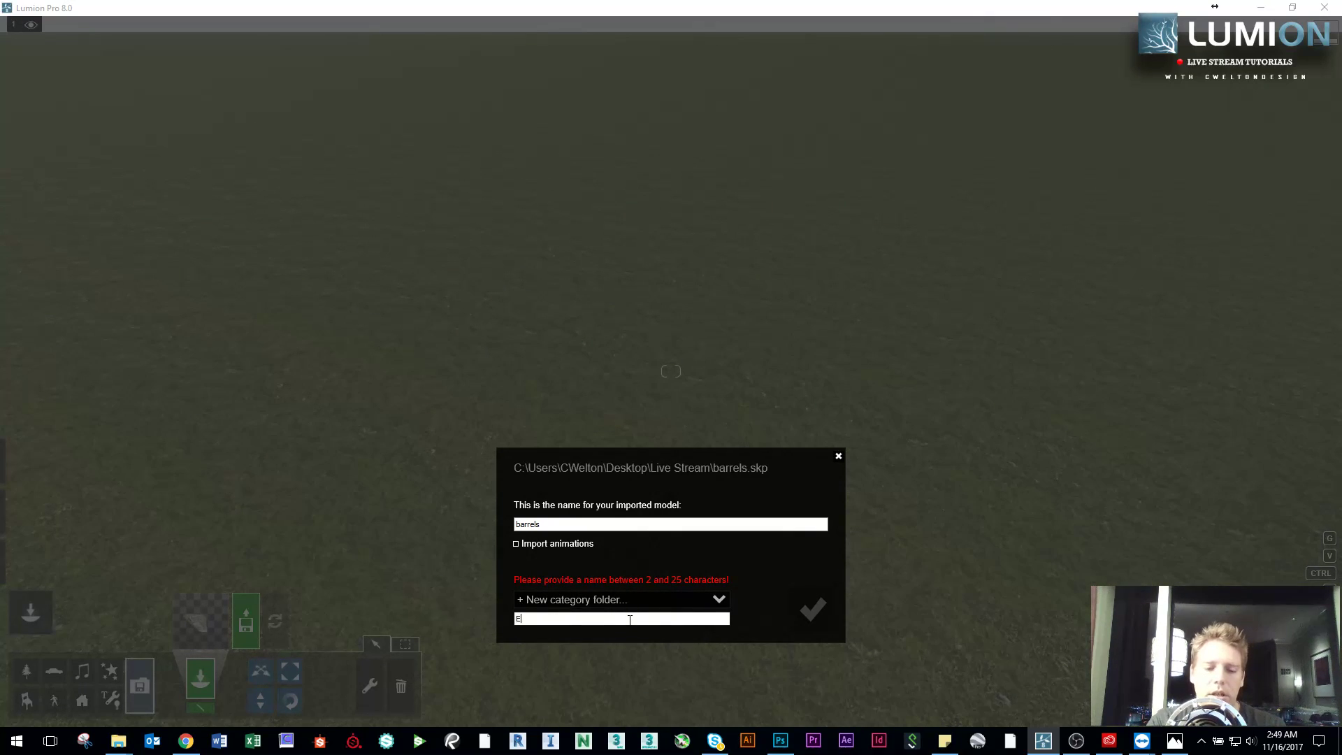
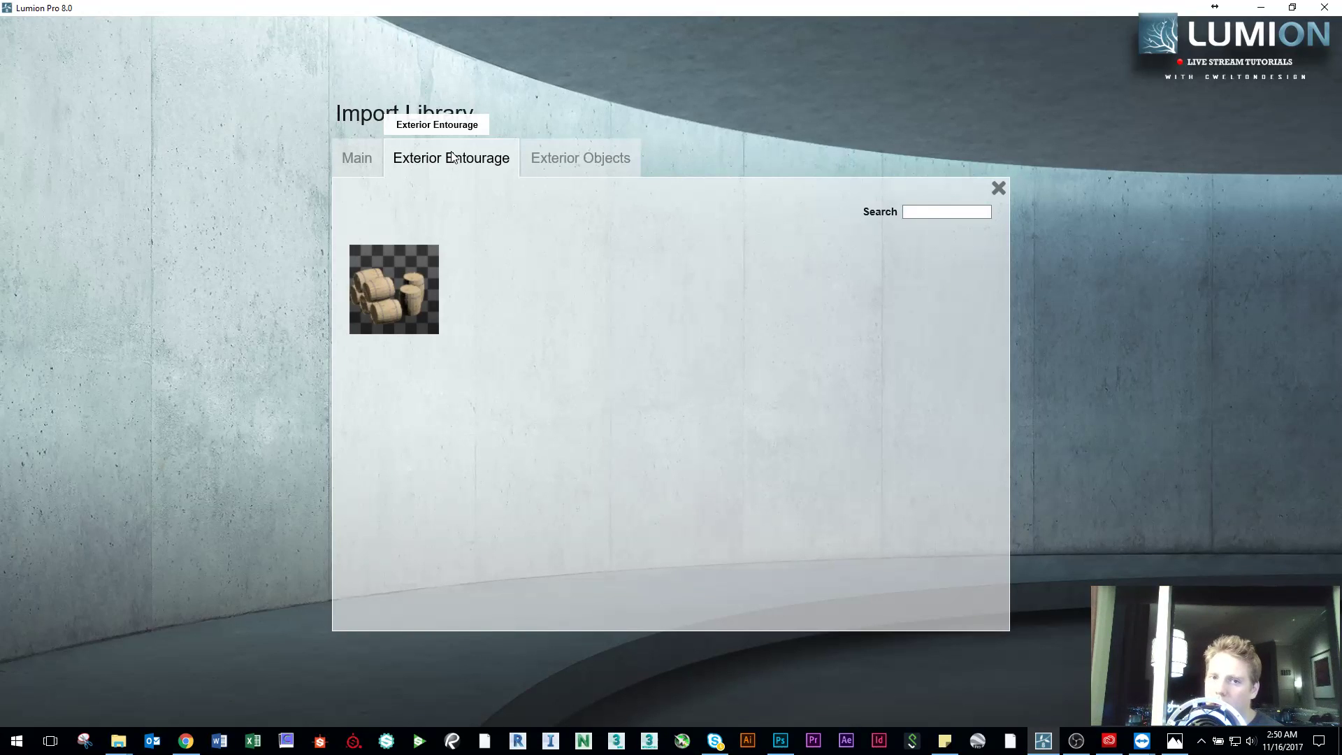
mouse_move(358, 274)
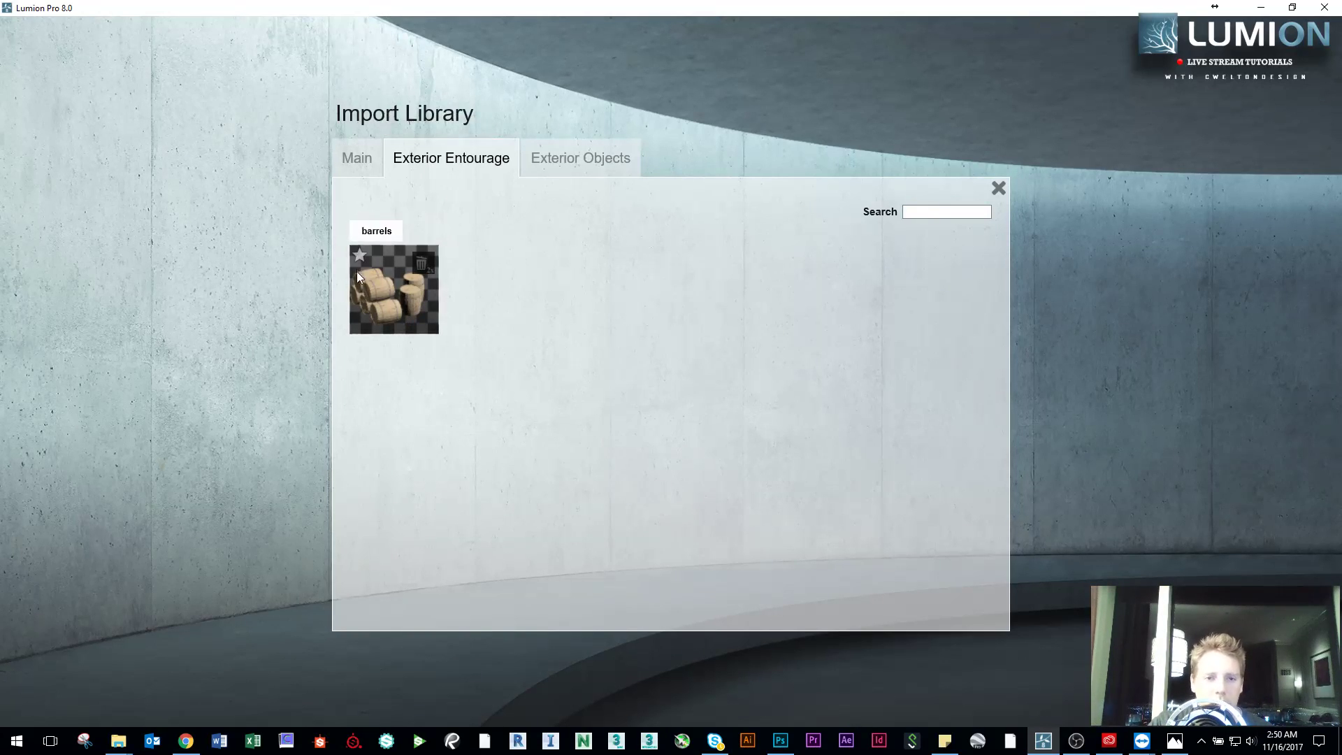
left_click(577, 160)
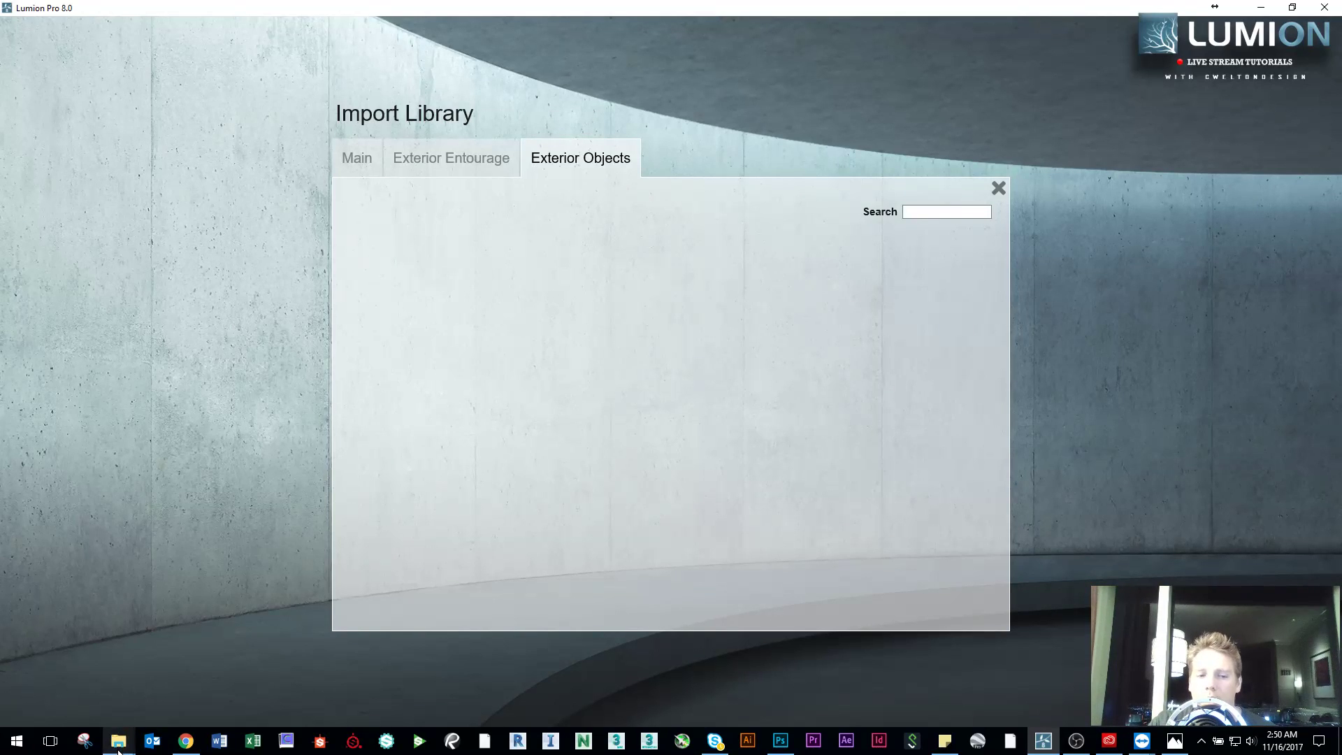
Step: Switch to File Explorer and create a new folder named "Interior Objects" in the Library folder
mouse_move(120, 745)
left_click(241, 677)
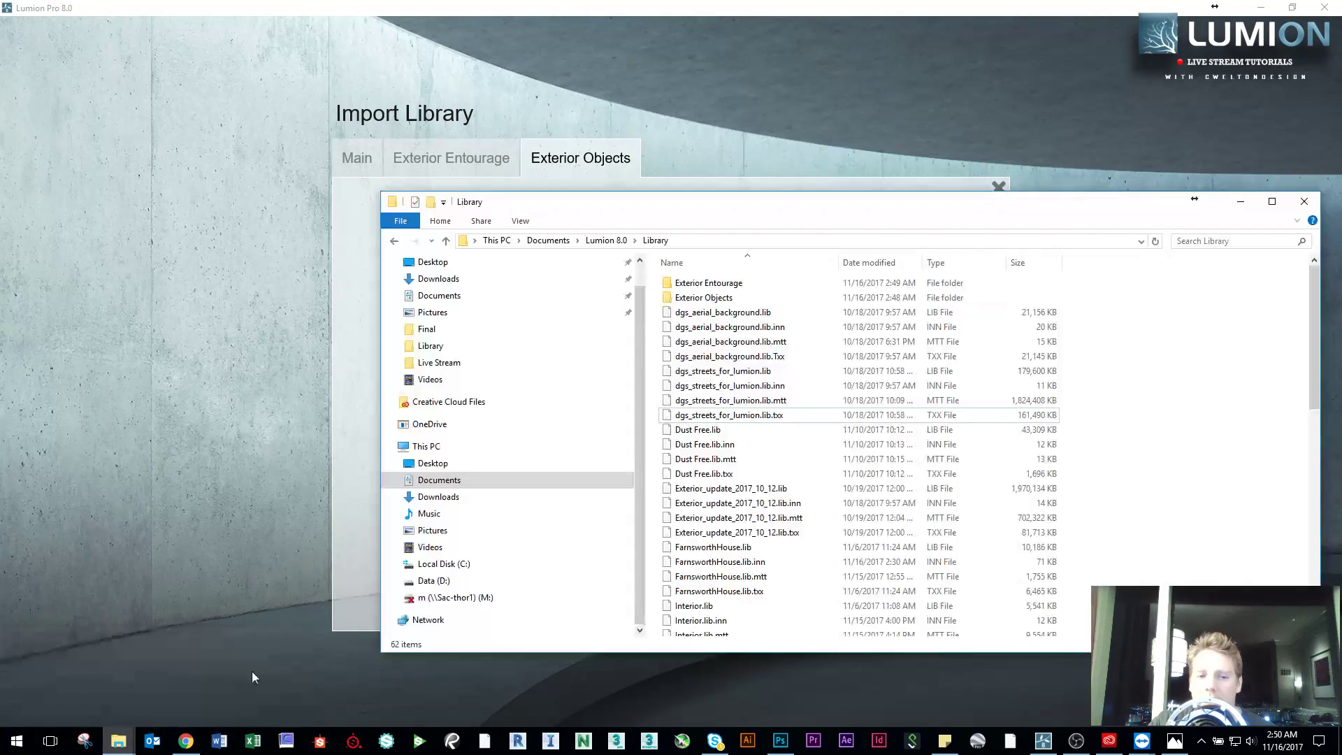
left_click(720, 312)
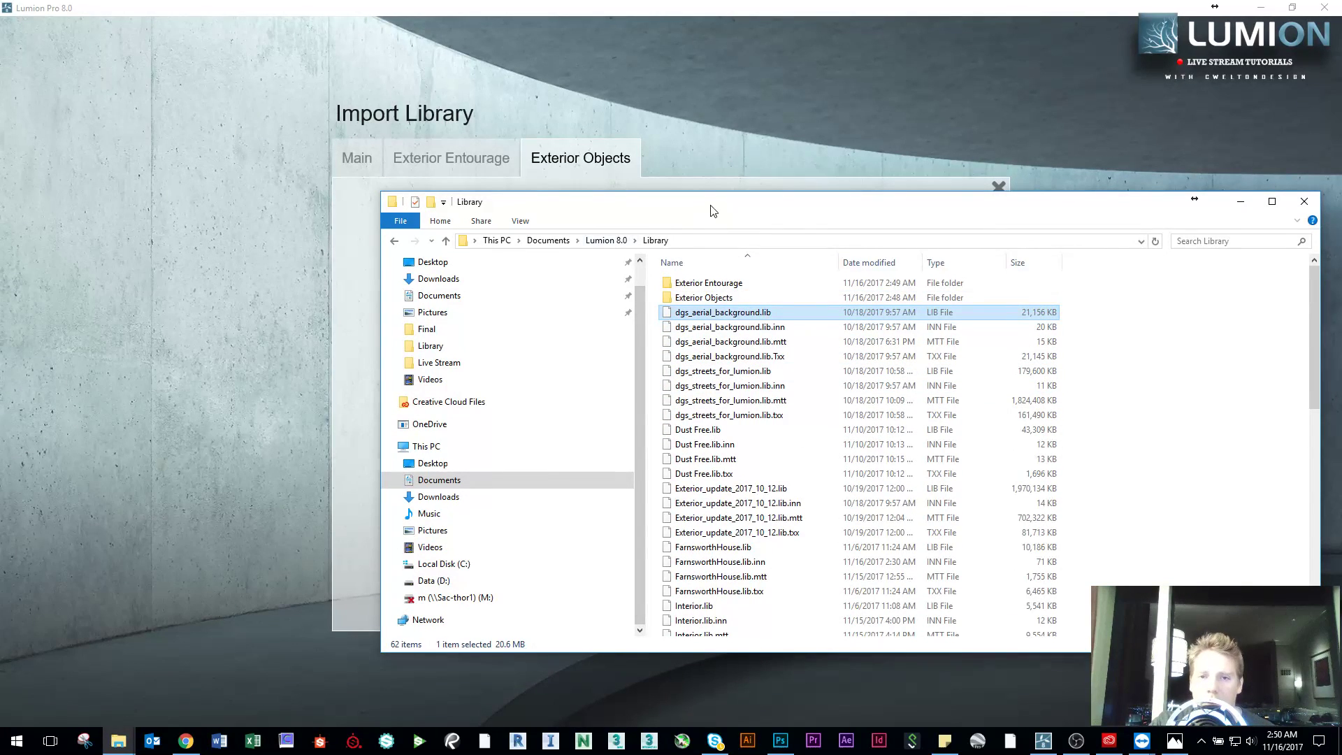
left_click_drag(711, 207, 751, 266)
right_click(1179, 362)
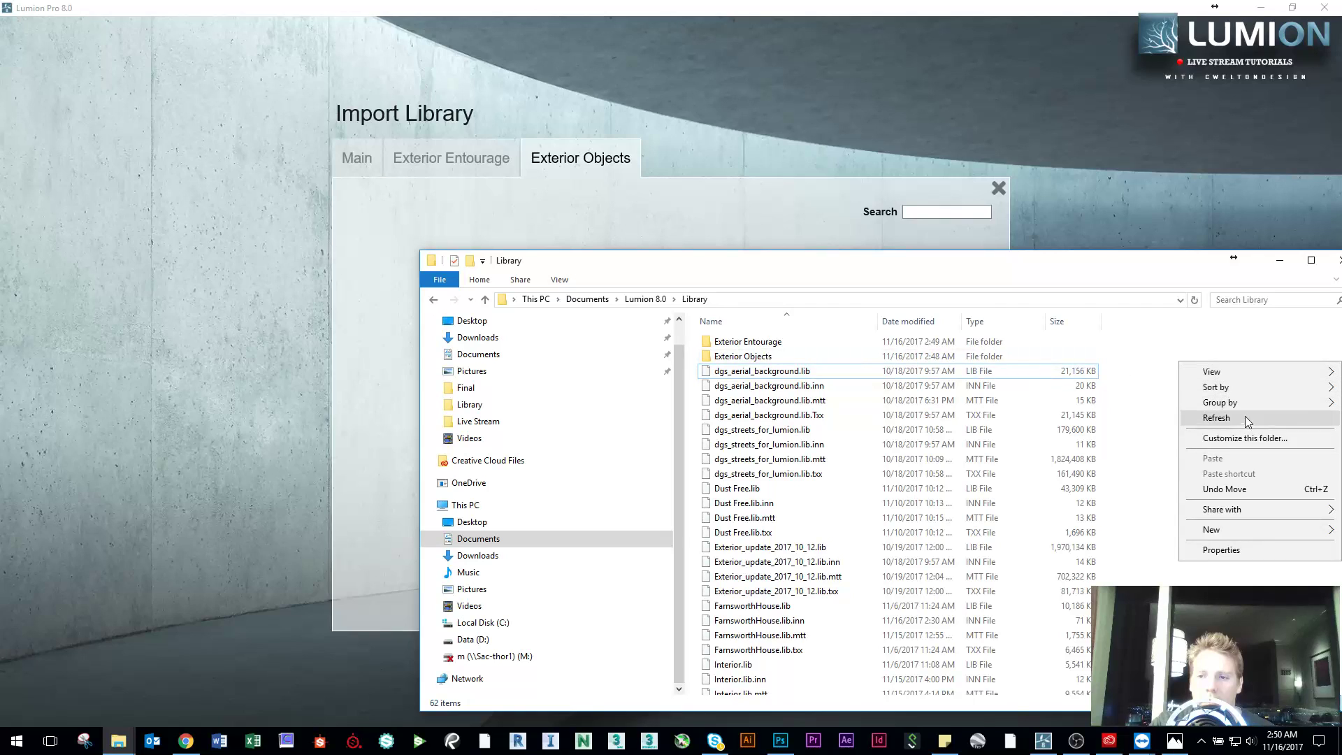
mouse_move(1223, 530)
left_click(1080, 533)
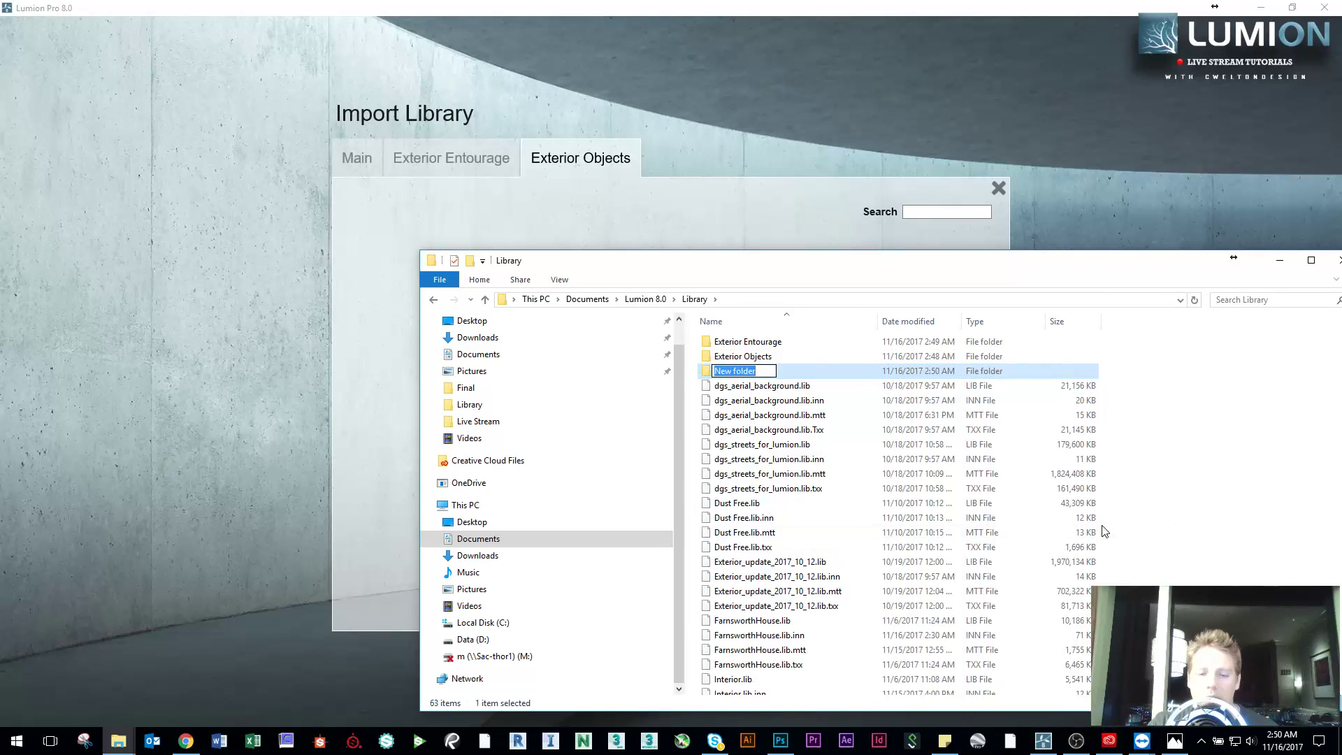
type("In")
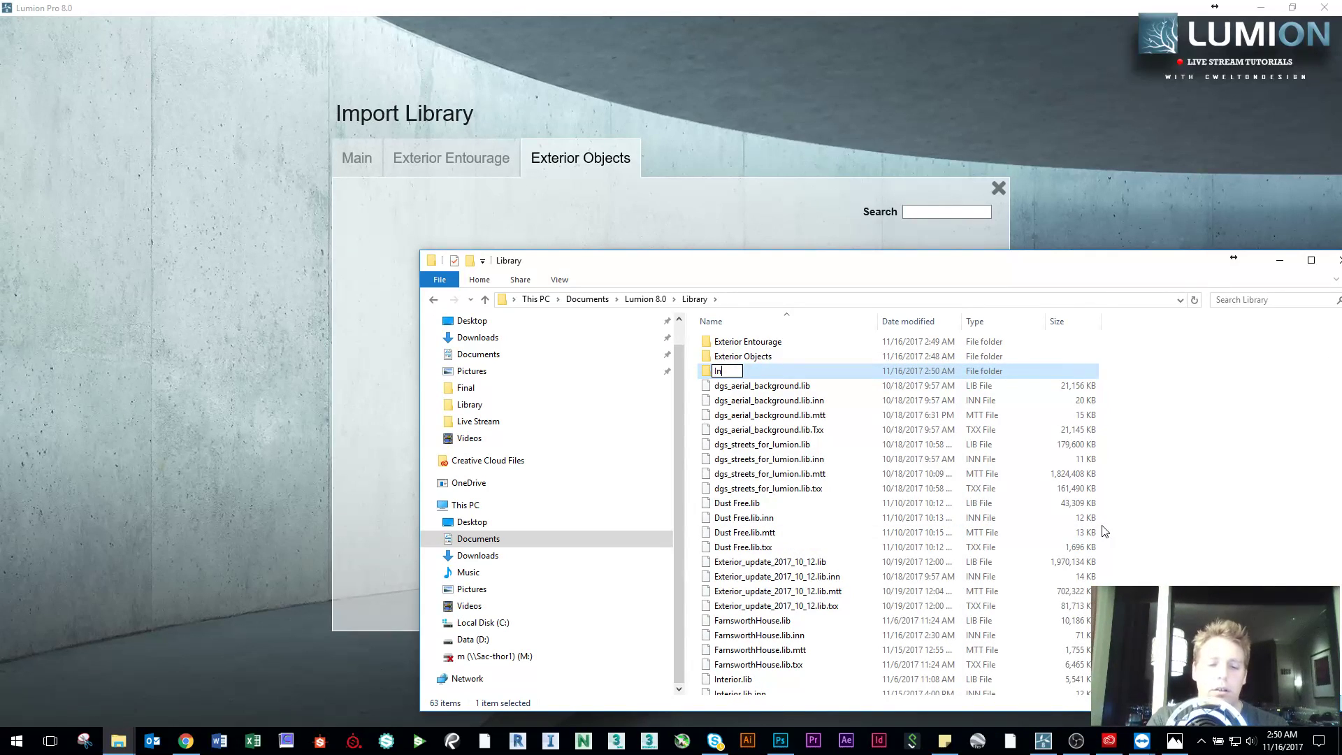
type("terior Objects")
key("Return")
Step: Switch to Lumion and look through the Interior Objects, Exterior Objects, Exterior Entourage and Main categories of the Import Library
left_click(998, 187)
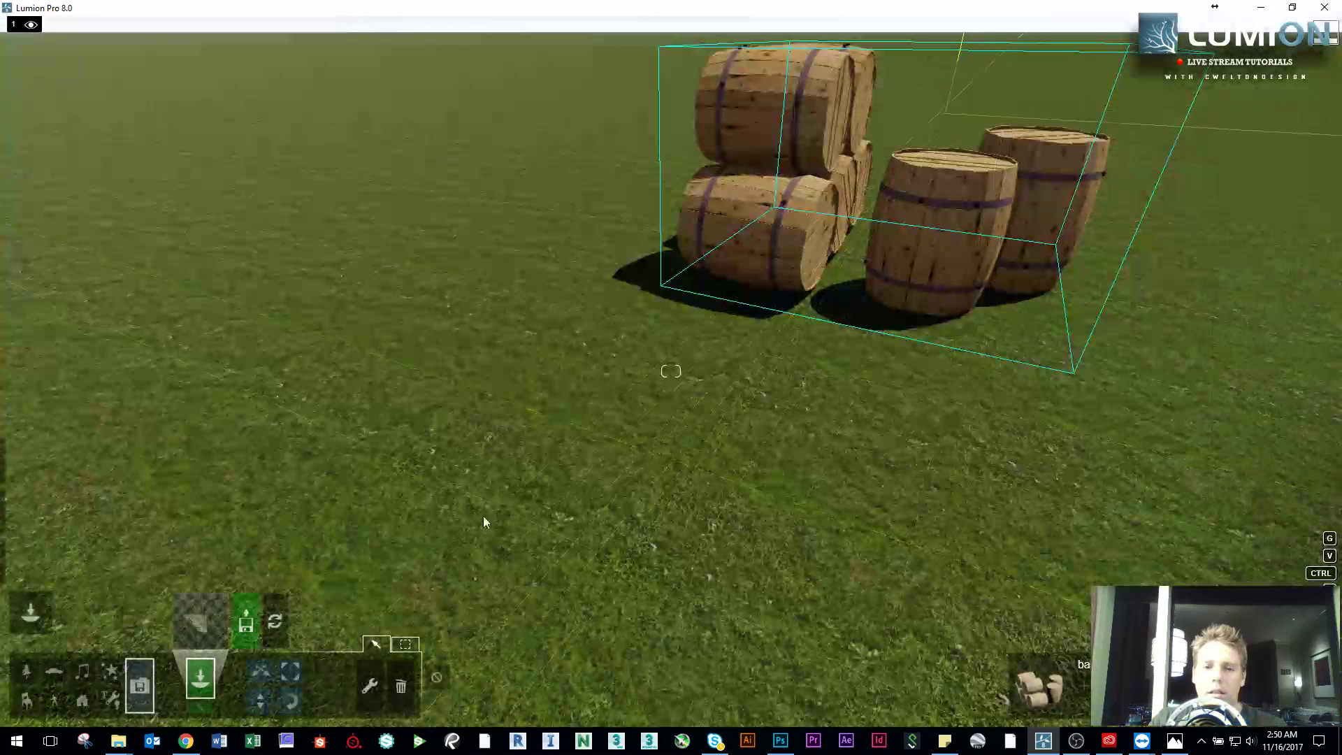
left_click(201, 608)
left_click(683, 161)
left_click(608, 154)
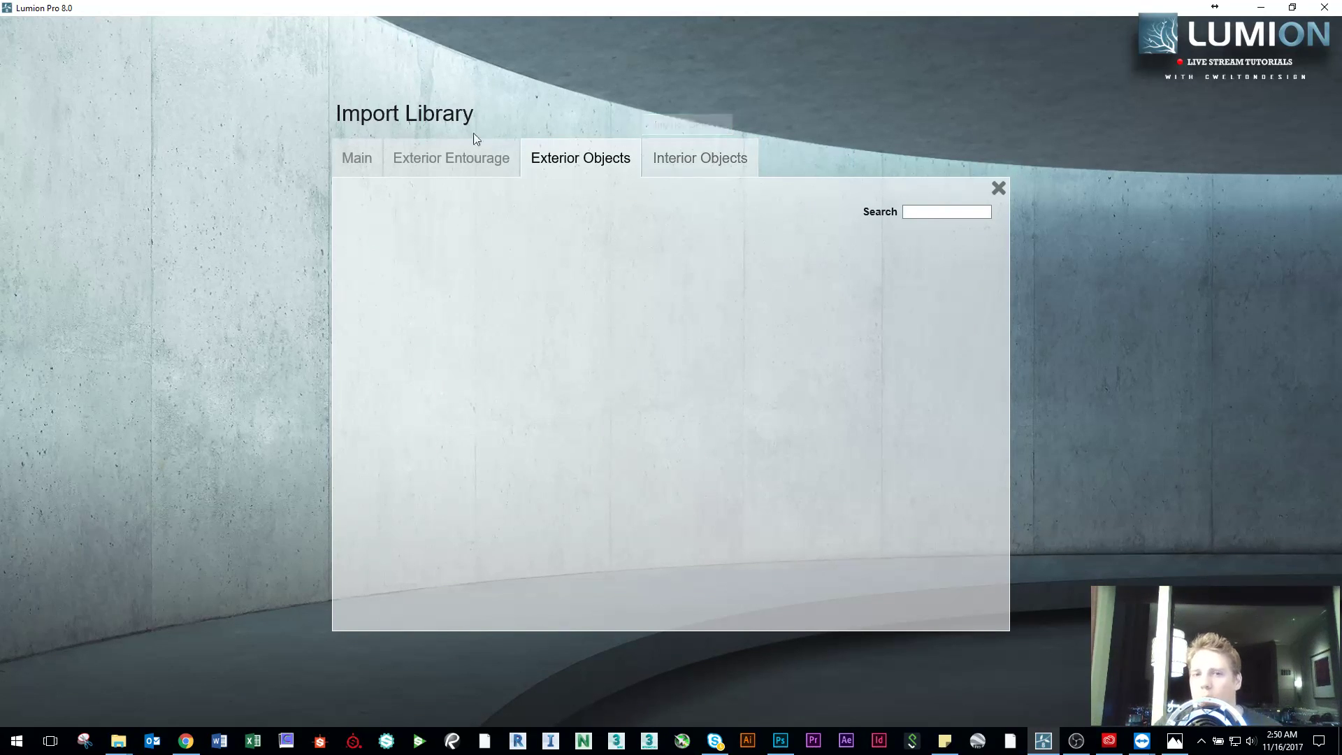
left_click(453, 159)
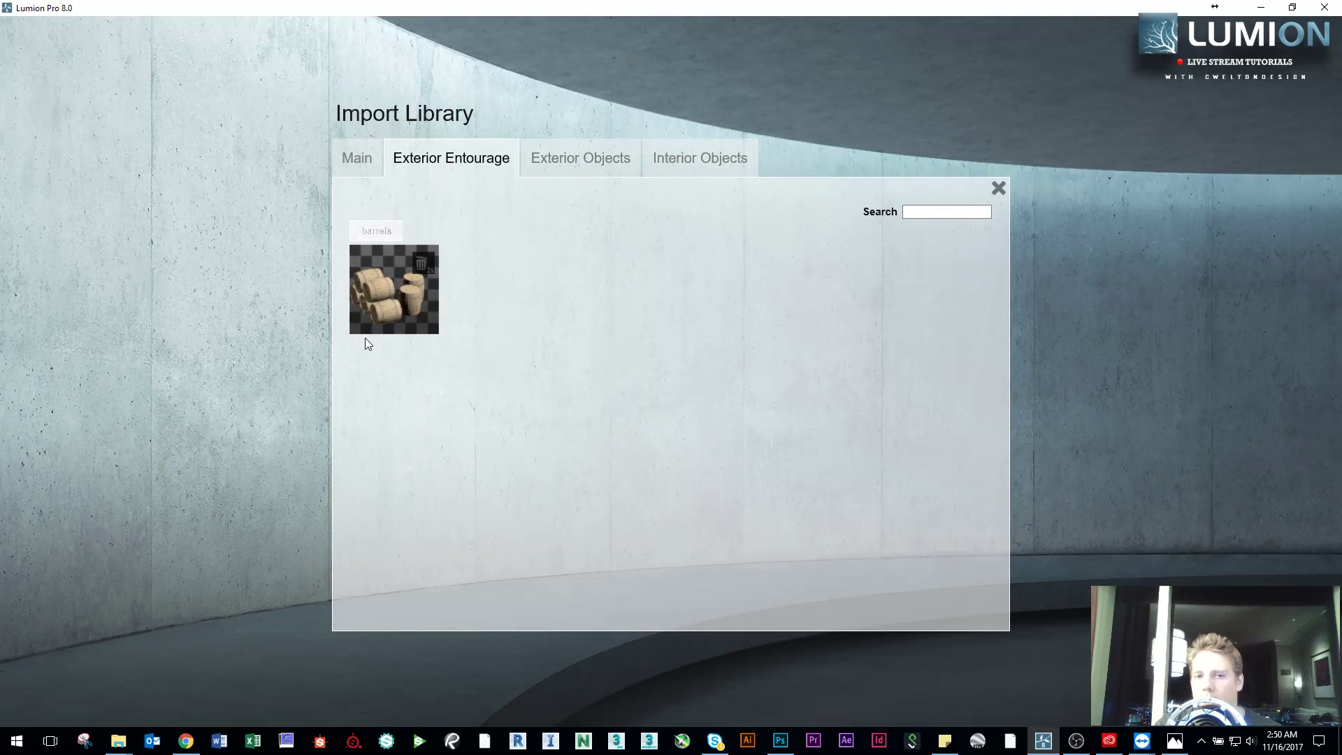
left_click(361, 159)
left_click(997, 190)
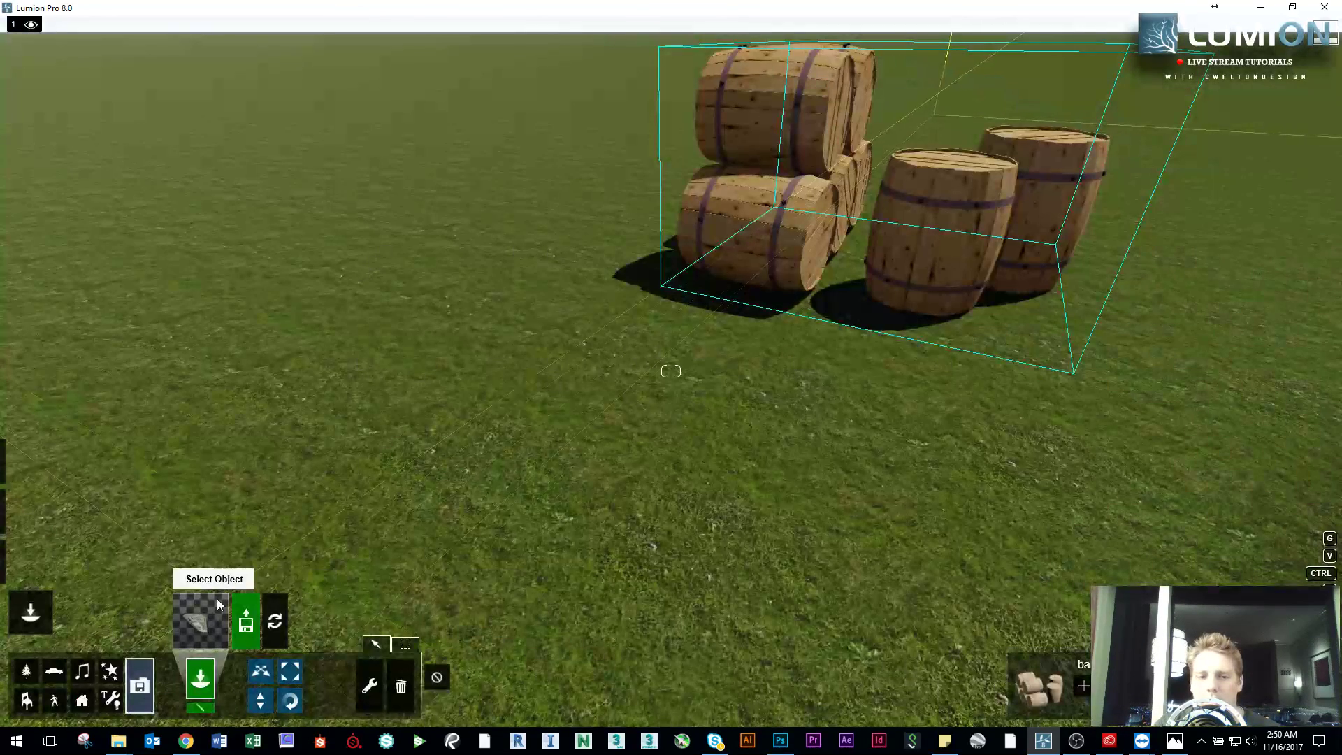
Step: Import C74+elements+basic-11shape+Black.skp into the Interior Objects category, place it beside the barrels and raise it well above the ground
left_click(245, 618)
left_click(240, 126)
left_click(555, 377)
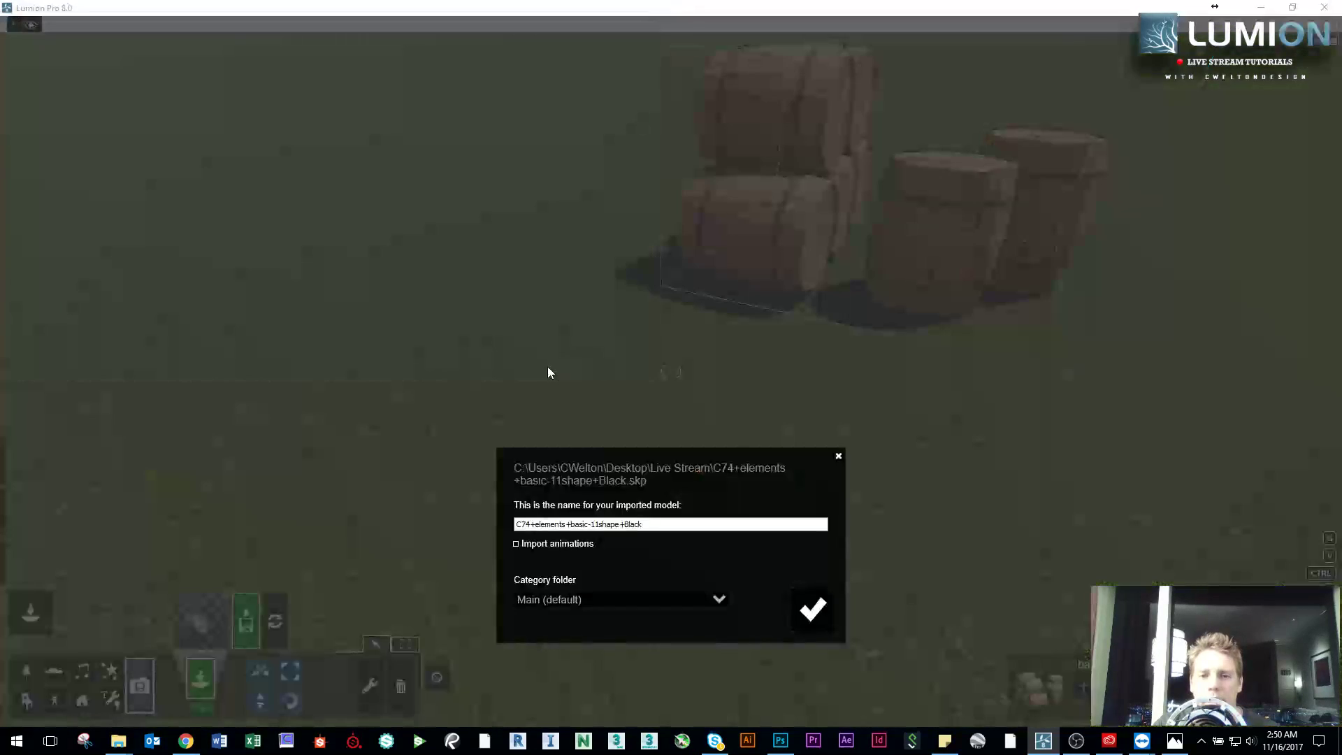
left_click(589, 599)
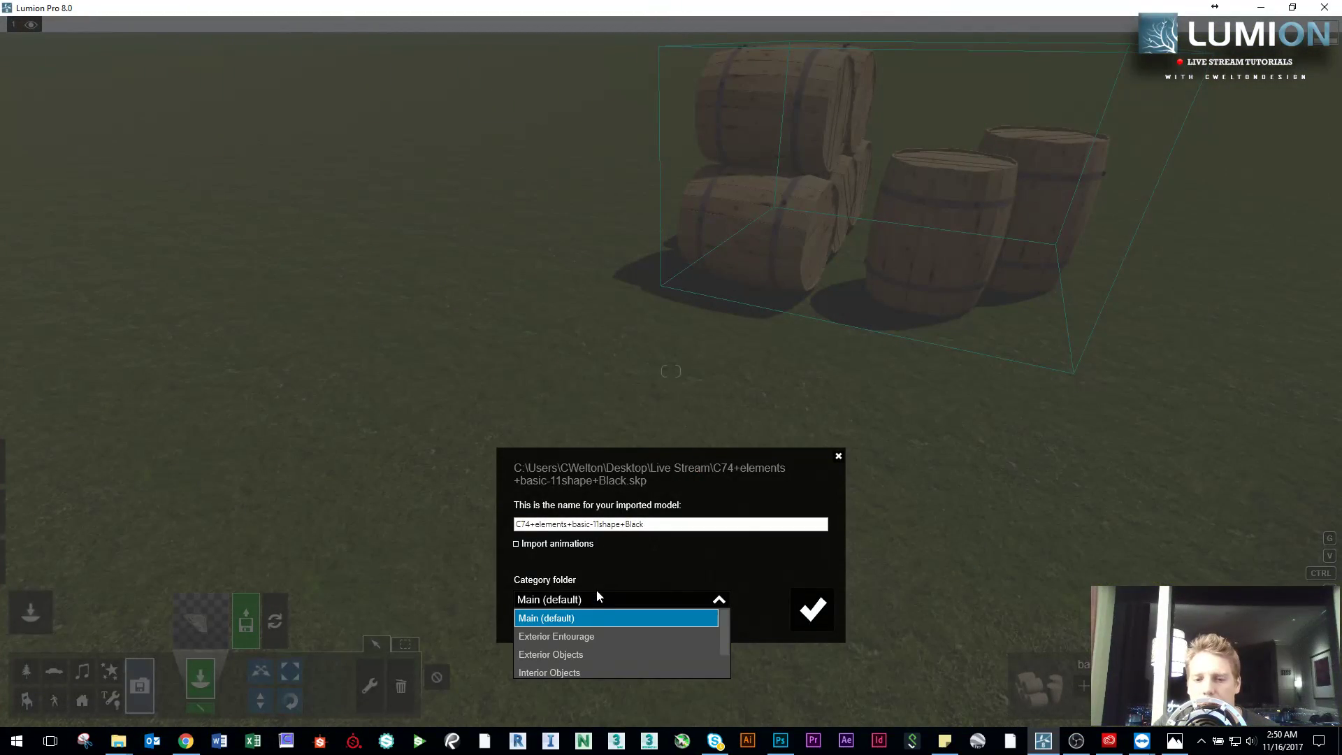
left_click(573, 672)
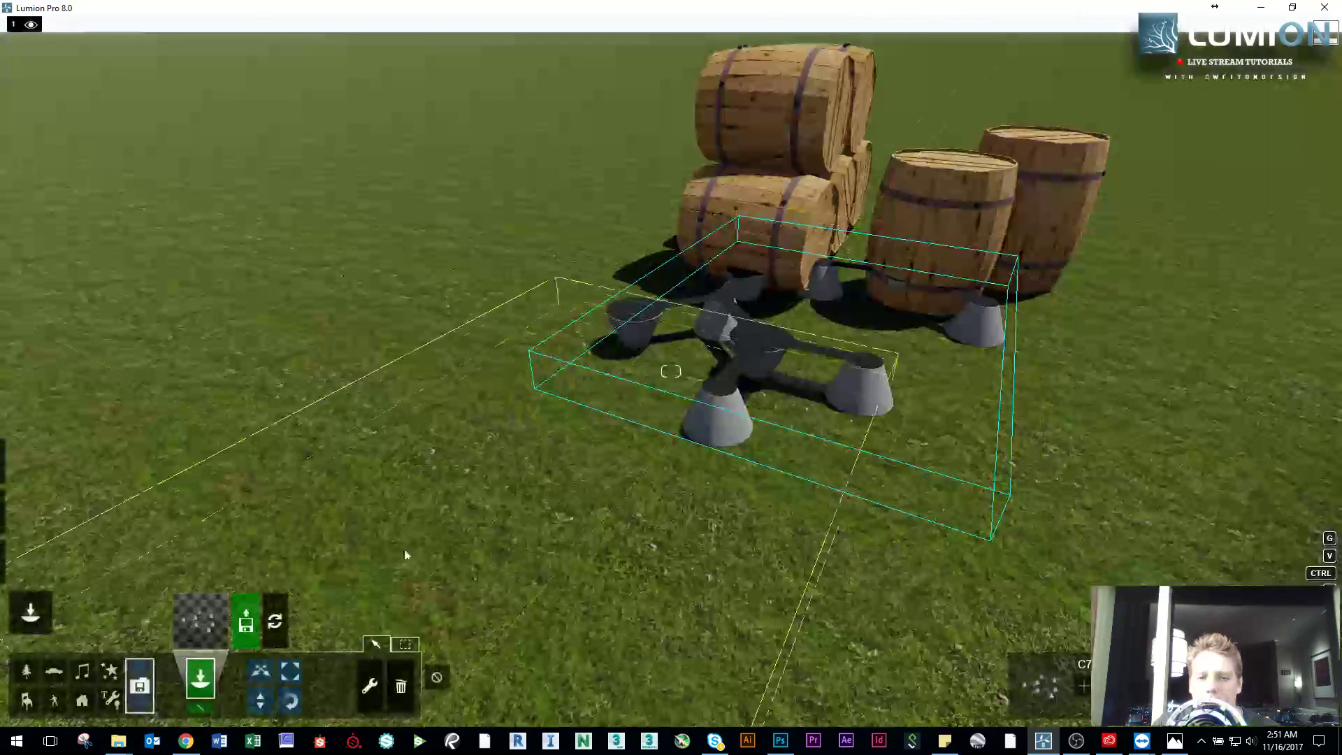
left_click(260, 700)
left_click_drag(466, 420, 287, 548)
Step: Check the Import Library for the new model under Interior Objects and review the other categories
left_click(207, 621)
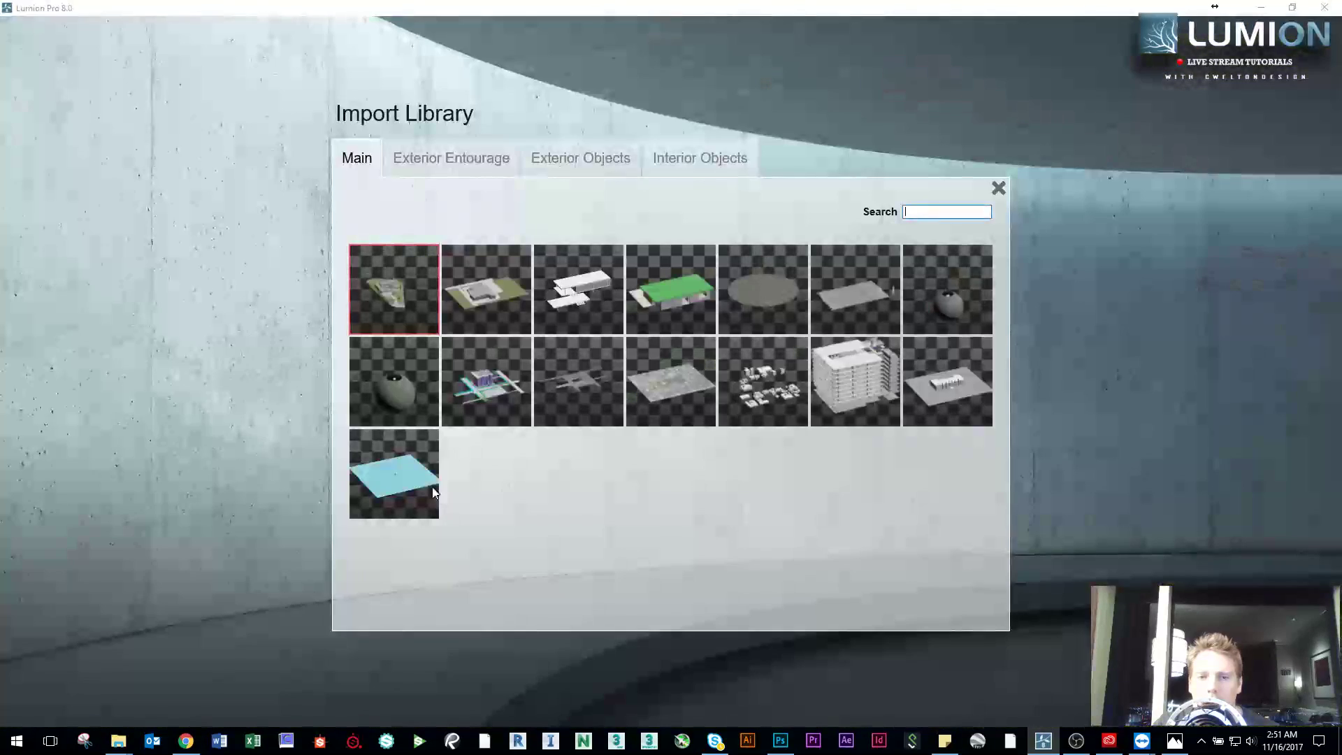
left_click(699, 158)
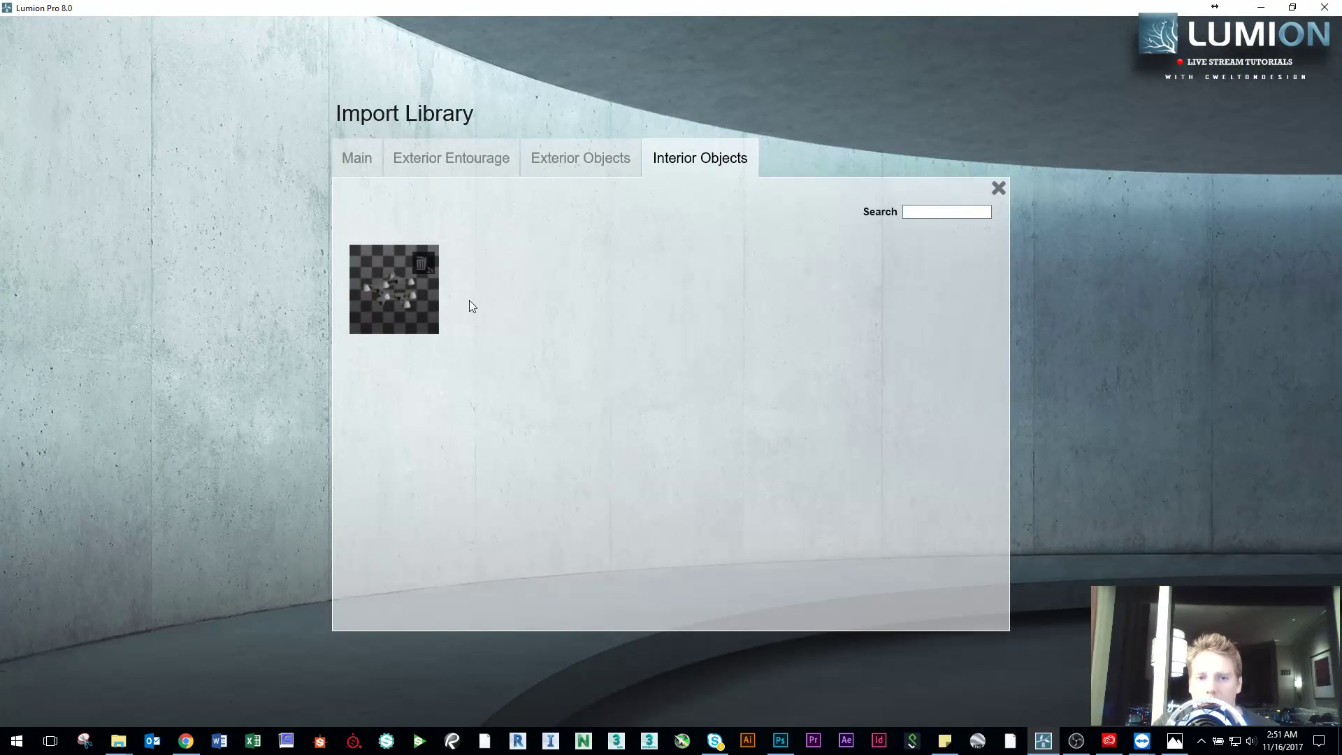
left_click(617, 160)
left_click(484, 161)
left_click(590, 157)
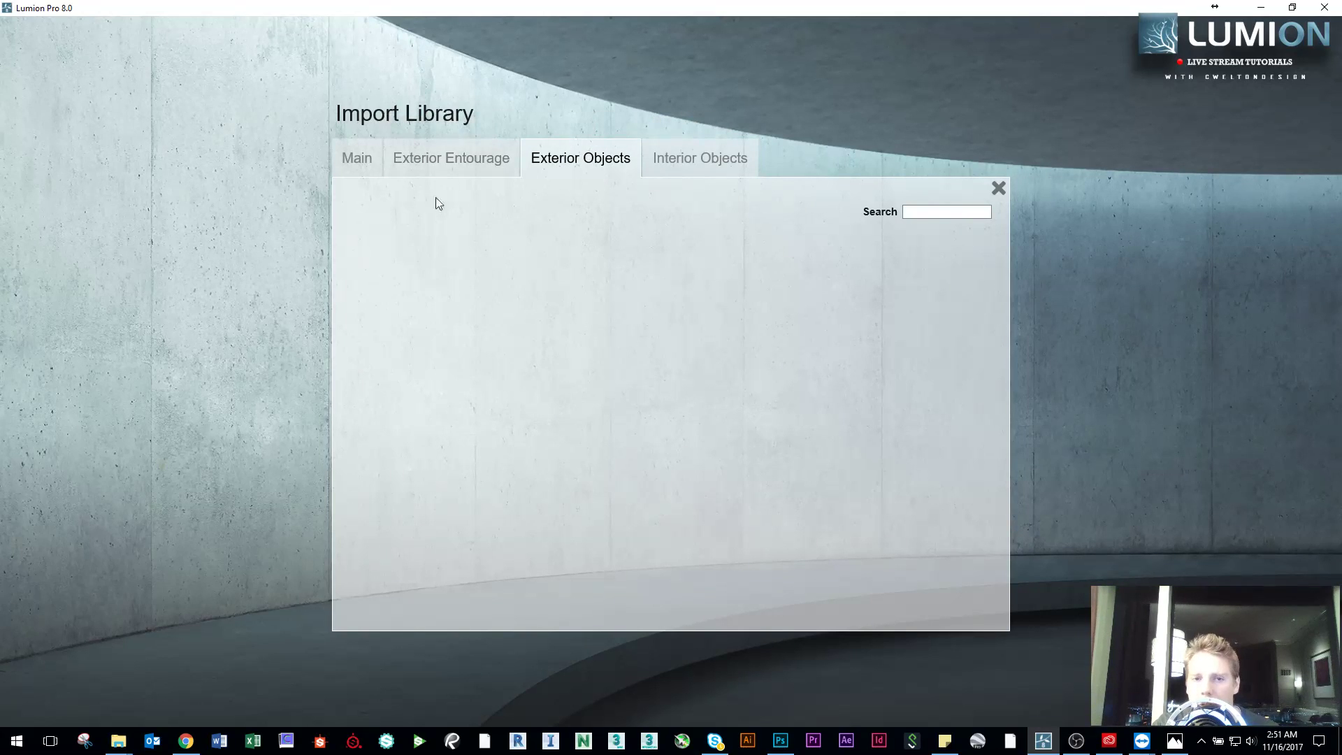
left_click(358, 160)
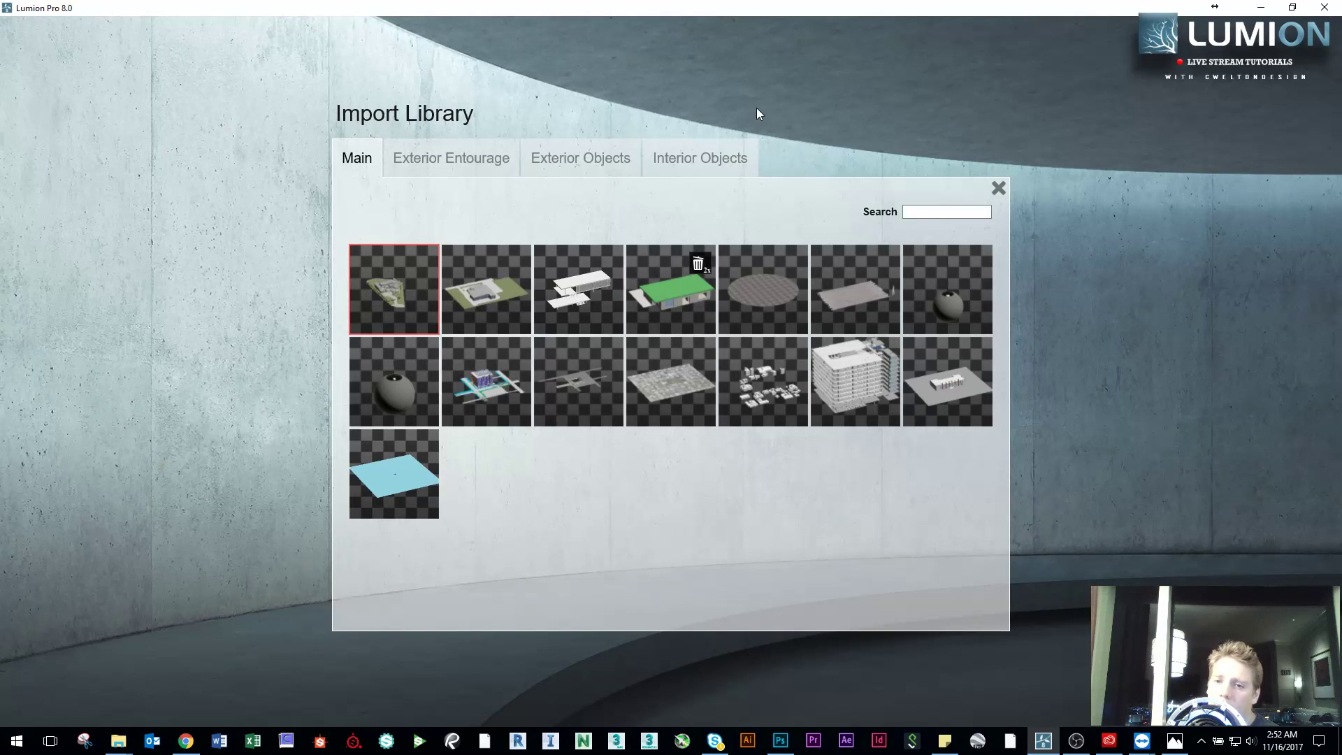
left_click(998, 188)
right_click_drag(638, 417, 727, 419)
scroll(639, 417, "down", 5)
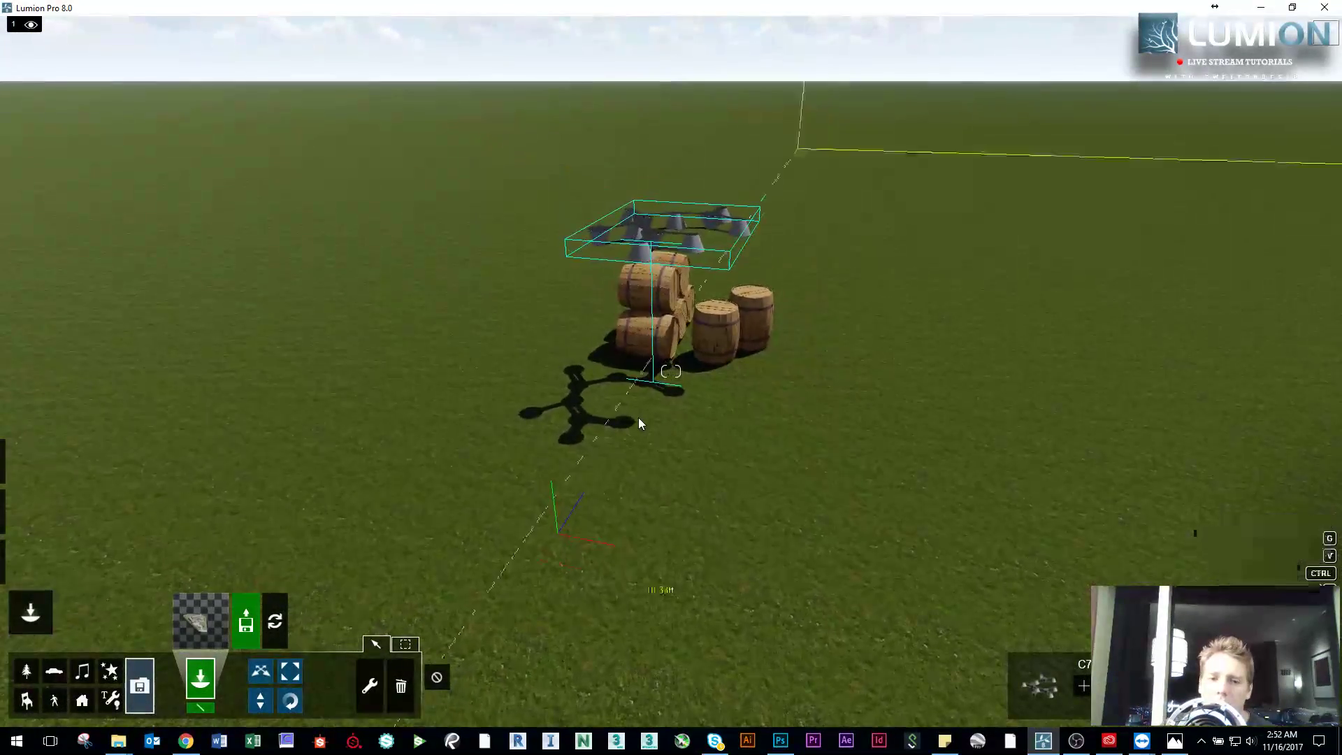
scroll(618, 452, "up", 10)
scroll(618, 452, "down", 5)
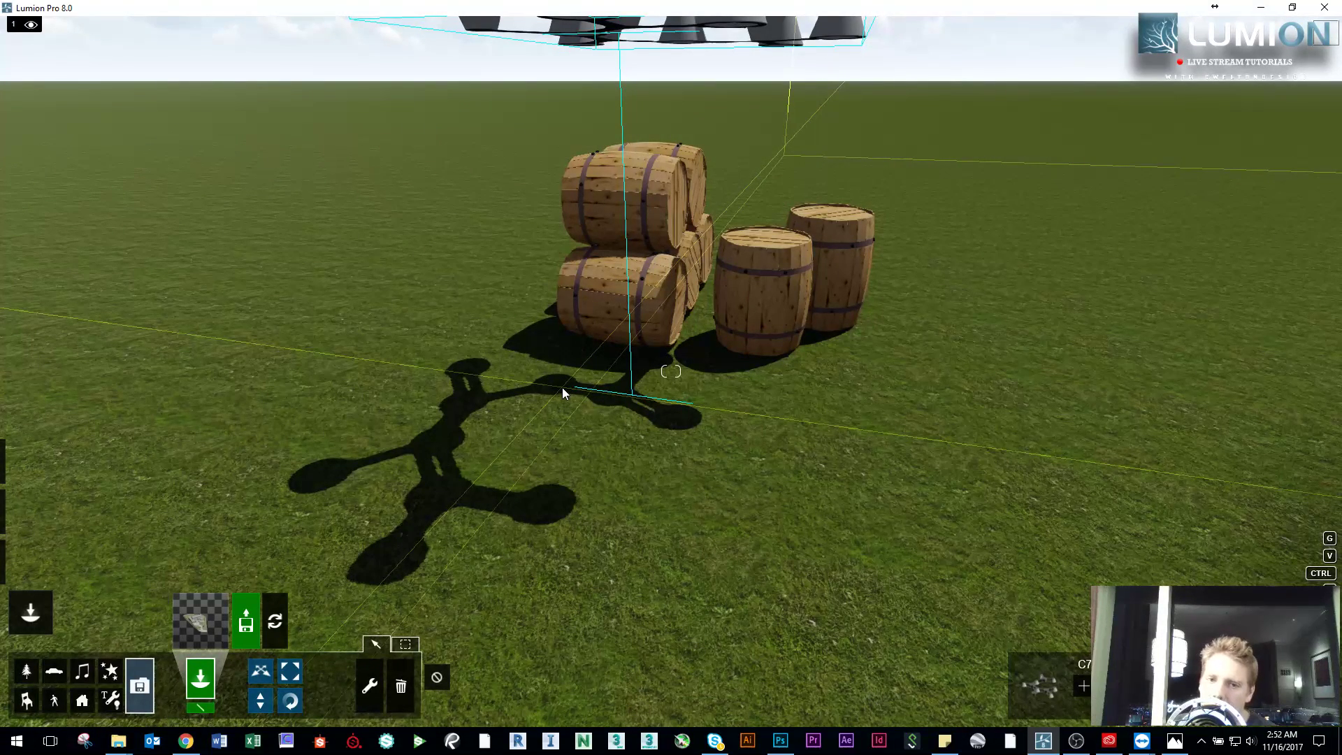
Step: Switch to File Explorer to review the category folders and loose model files in the Library folder, and return to Lumion
left_click(118, 740)
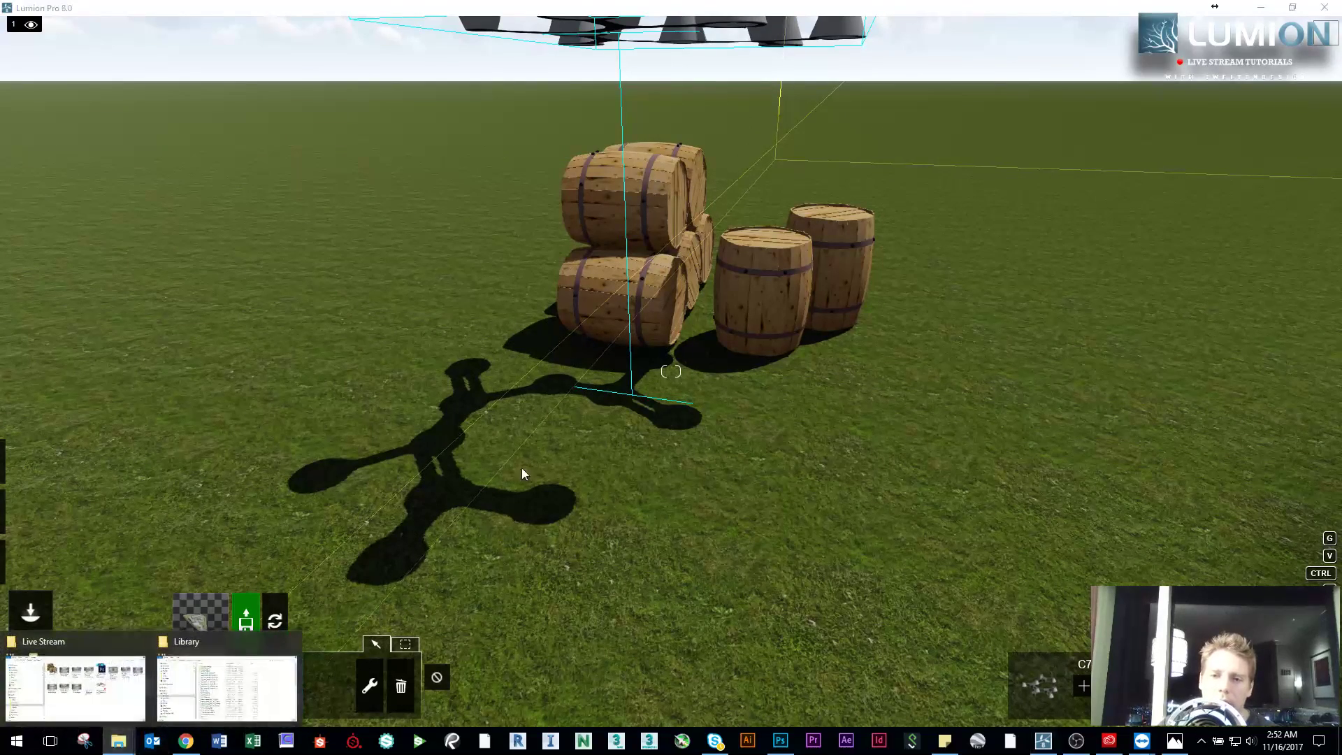
left_click(227, 688)
scroll(788, 433, "down", 2)
scroll(787, 436, "up", 6)
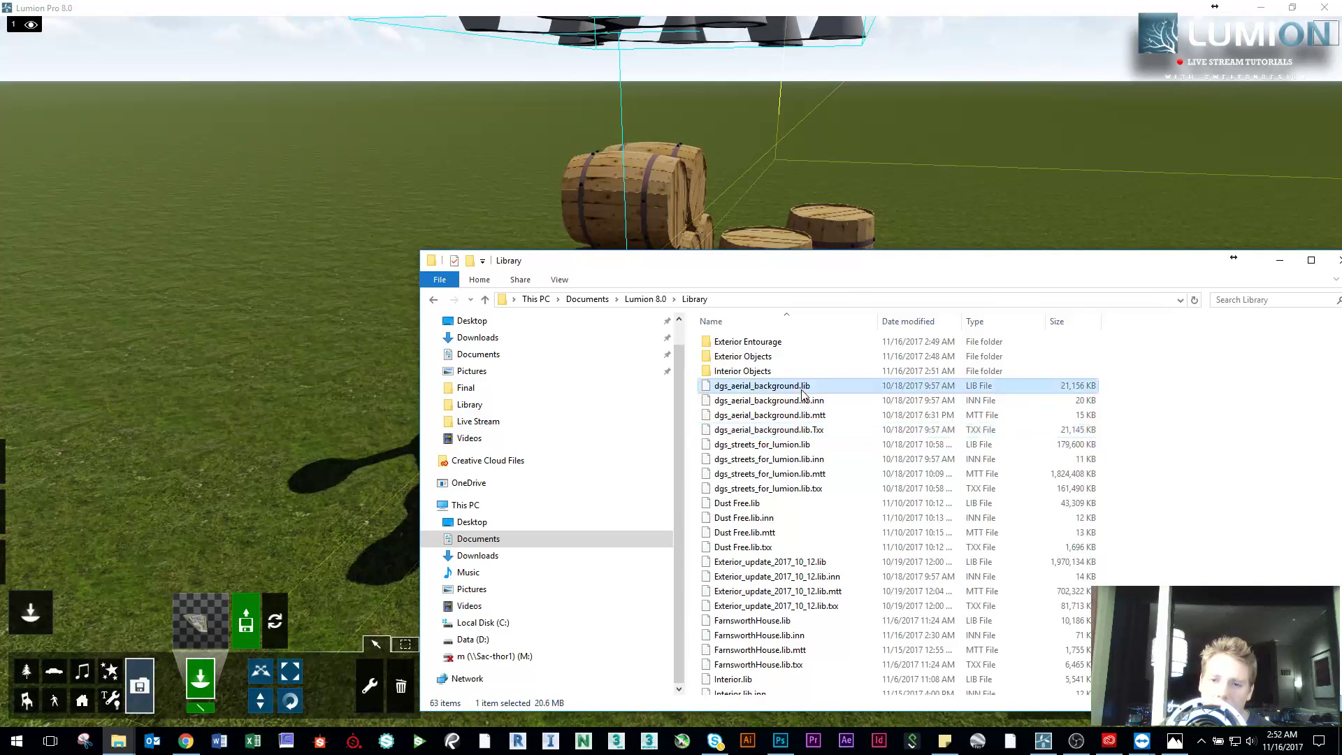
left_click(374, 385)
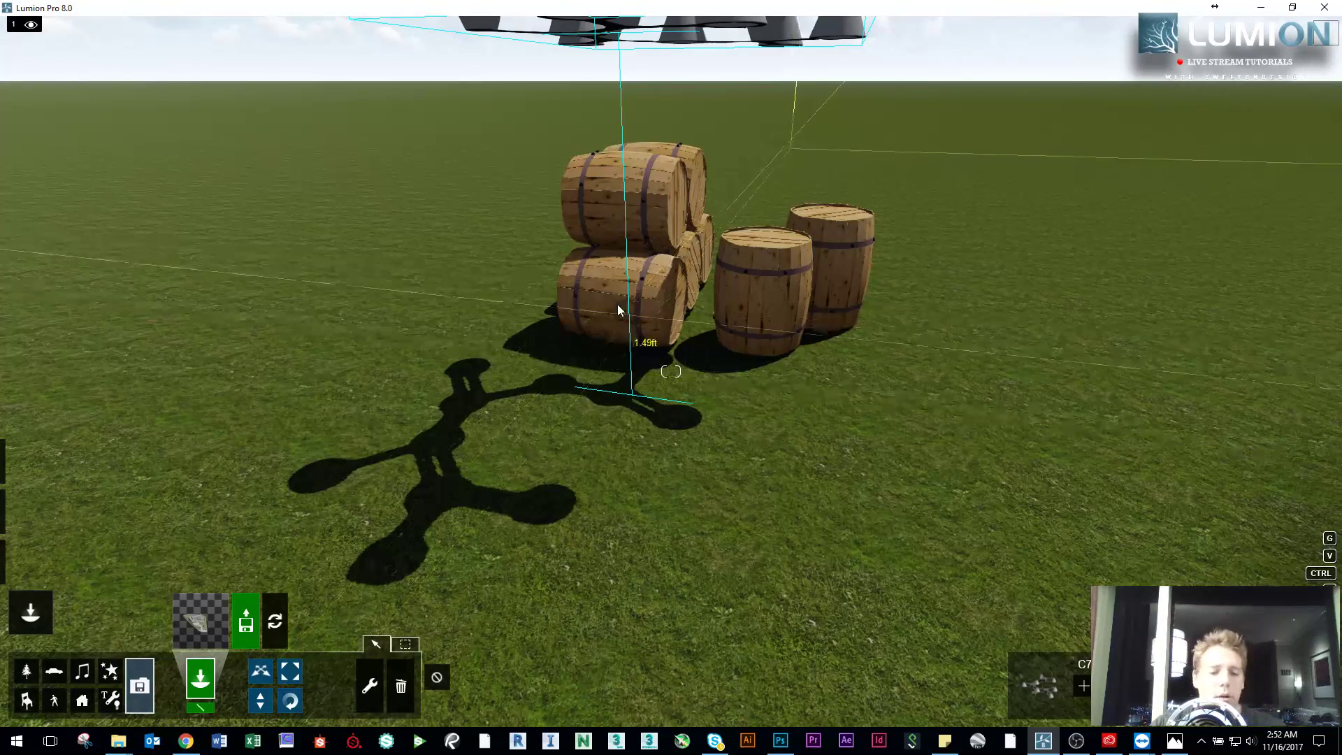
right_click_drag(670, 371, 670, 371)
scroll(670, 371, "down", 3)
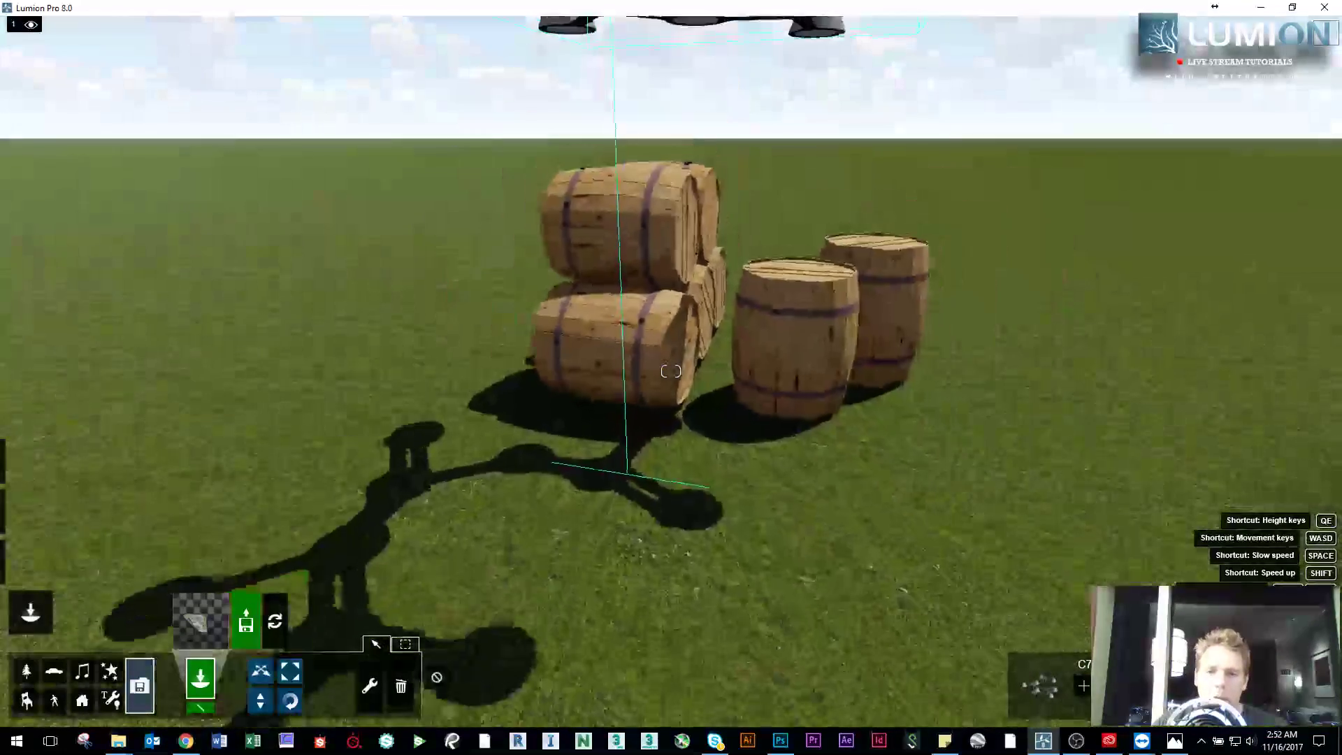
scroll(670, 371, "up", 2)
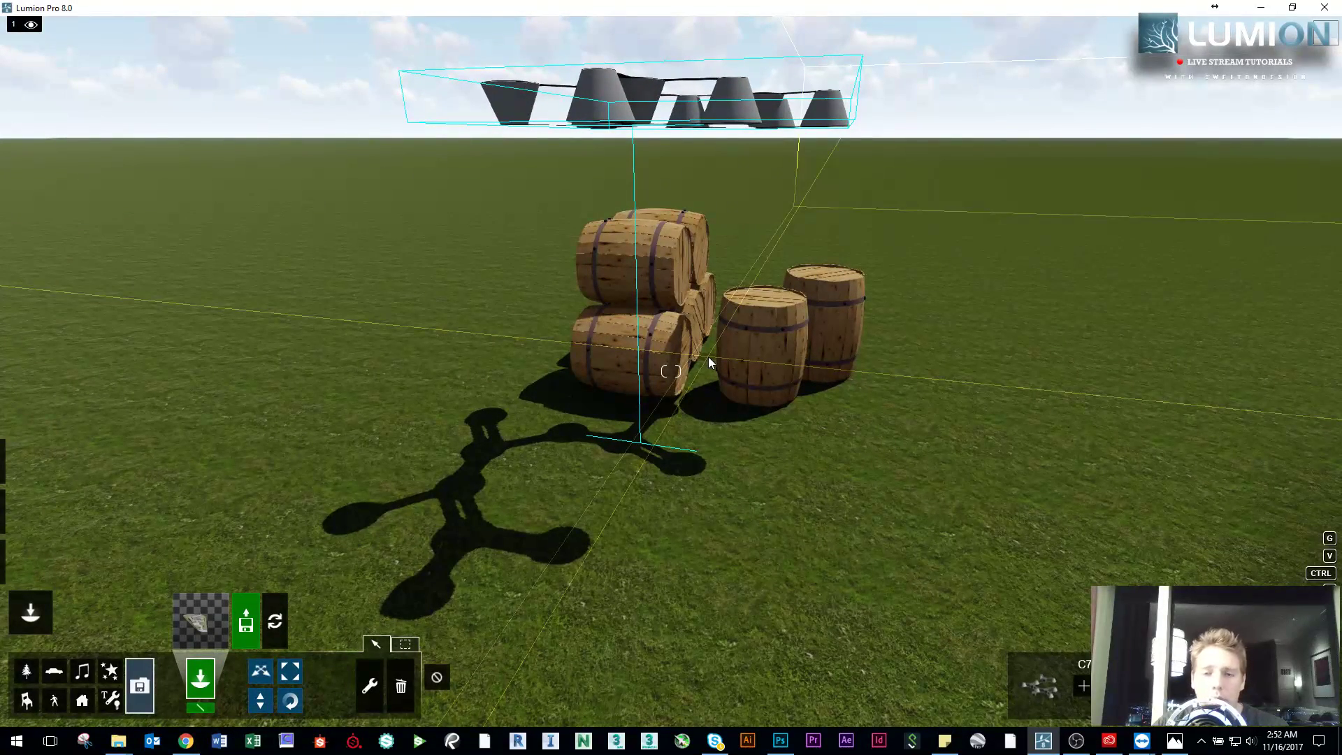